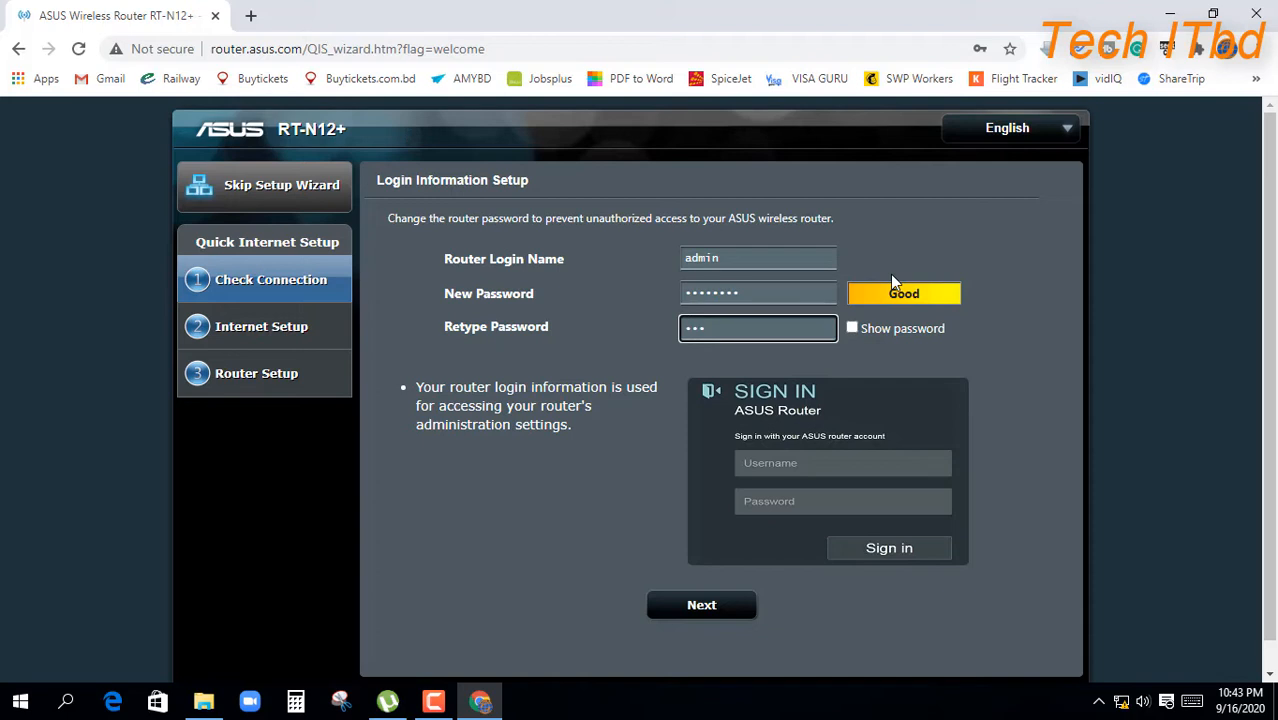
Step: Give the ASUS_AC Wi-Fi network a password, apply it and accept the password warning
type("••••••")
left_click(700, 605)
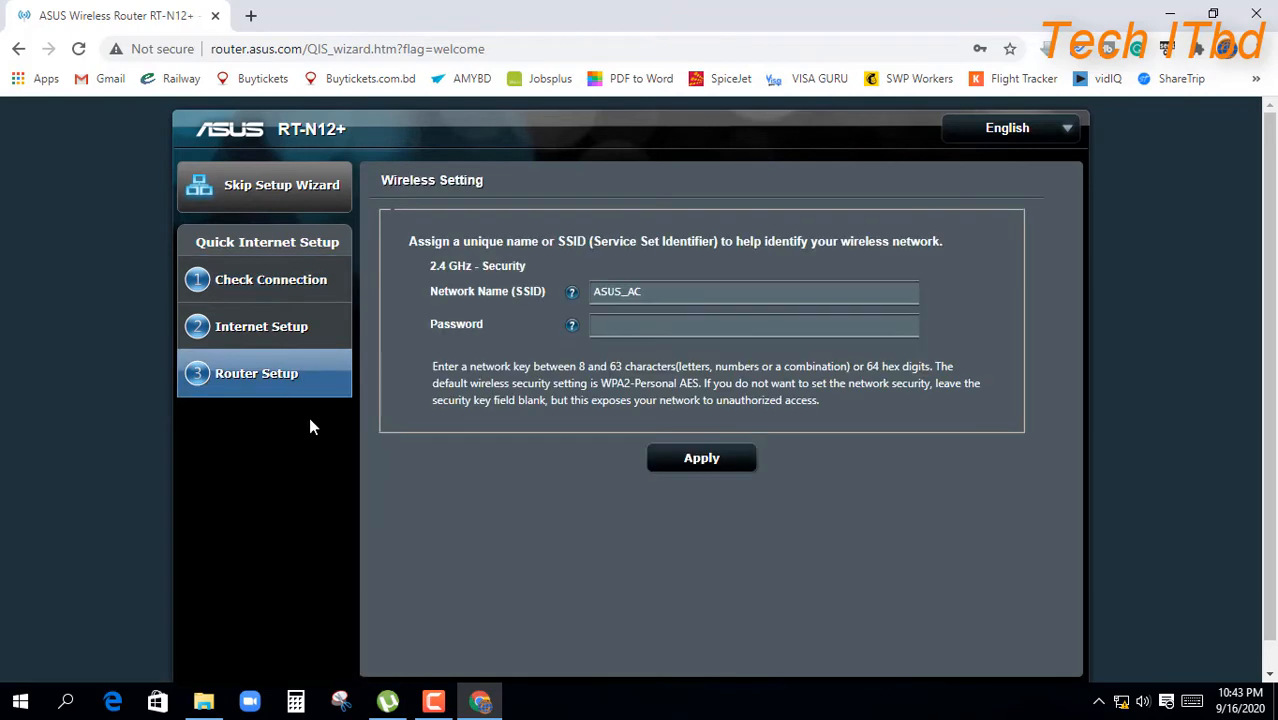
left_click(622, 326)
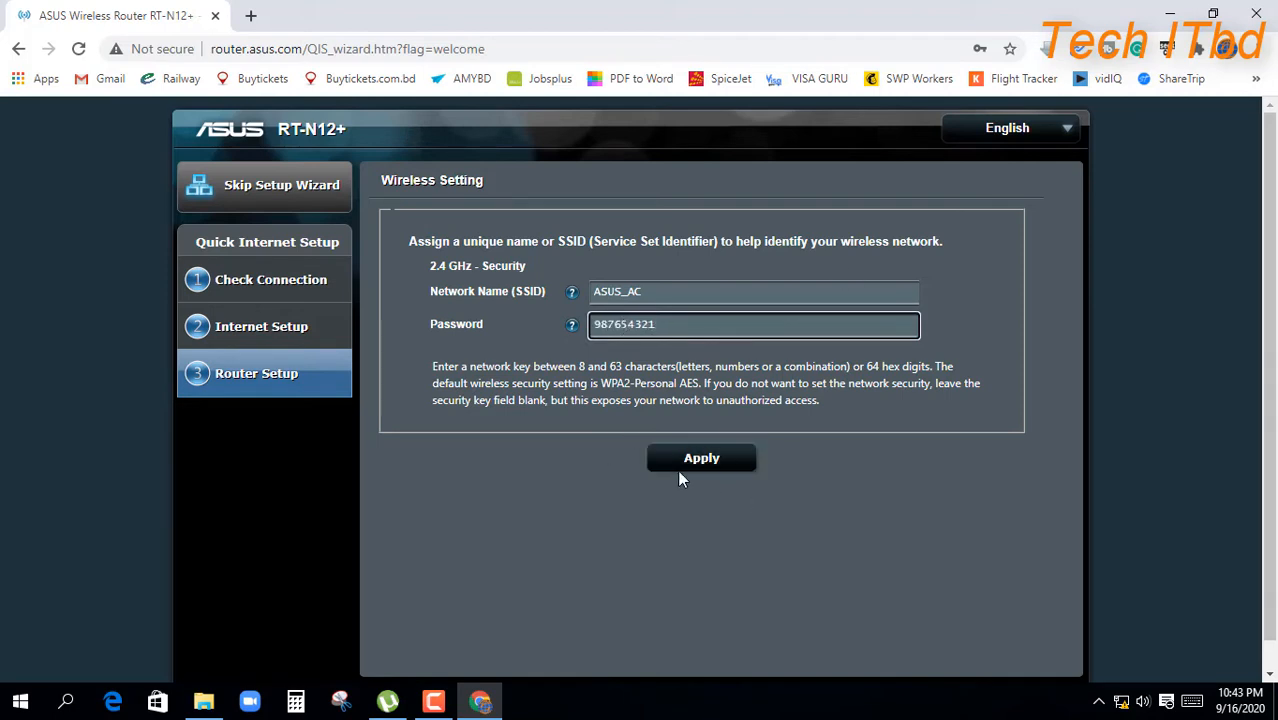
left_click(699, 460)
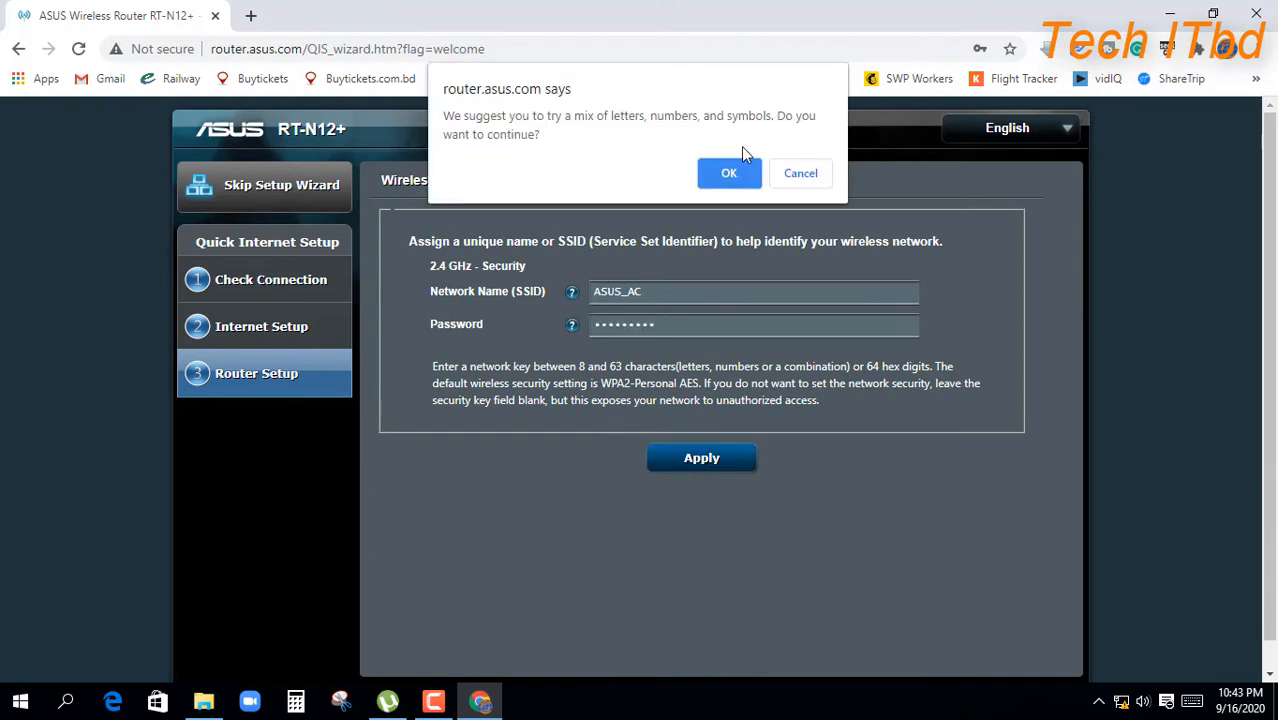
left_click(729, 174)
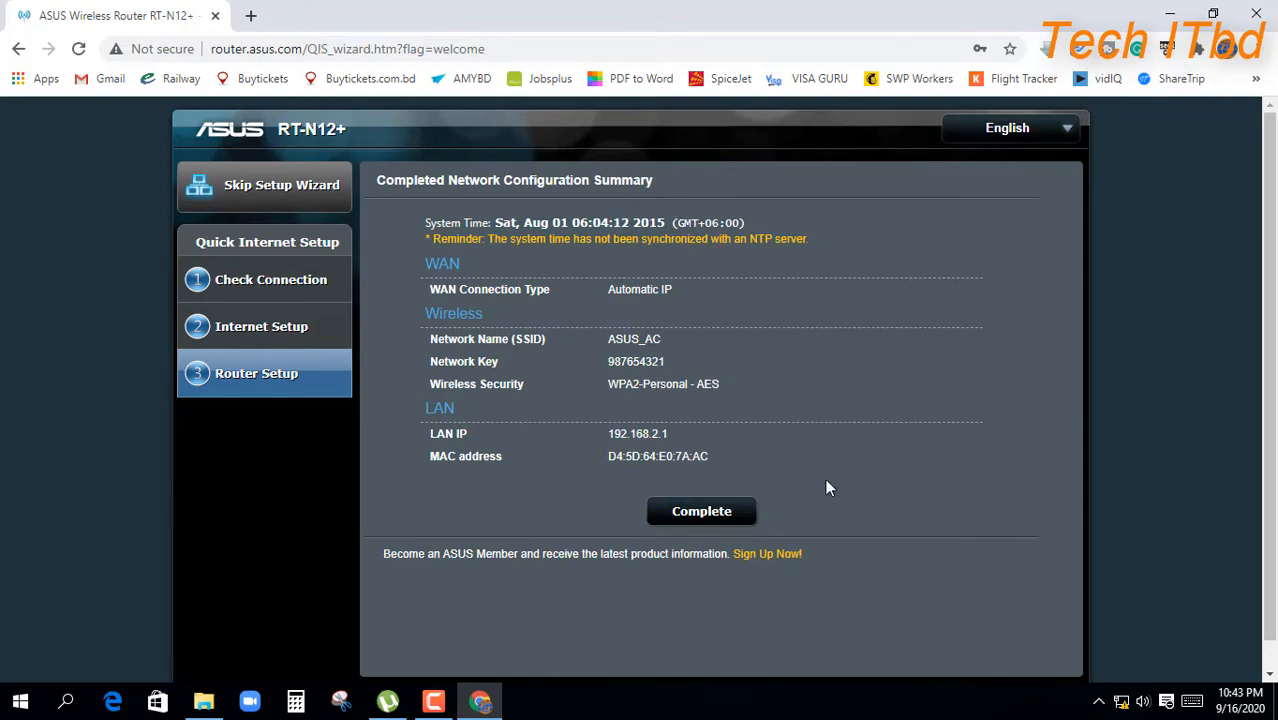
Step: Complete the quick setup wizard and sign in with the admin username and password
left_click(705, 516)
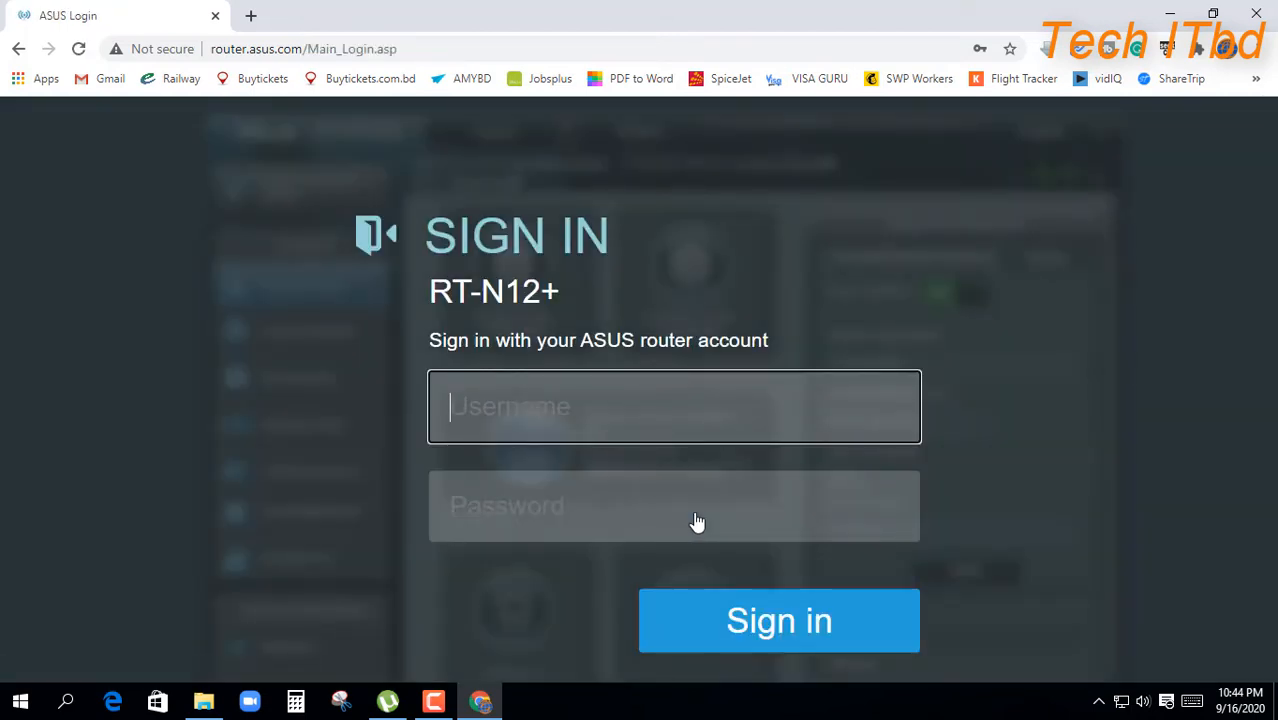
type("admin")
key("Tab")
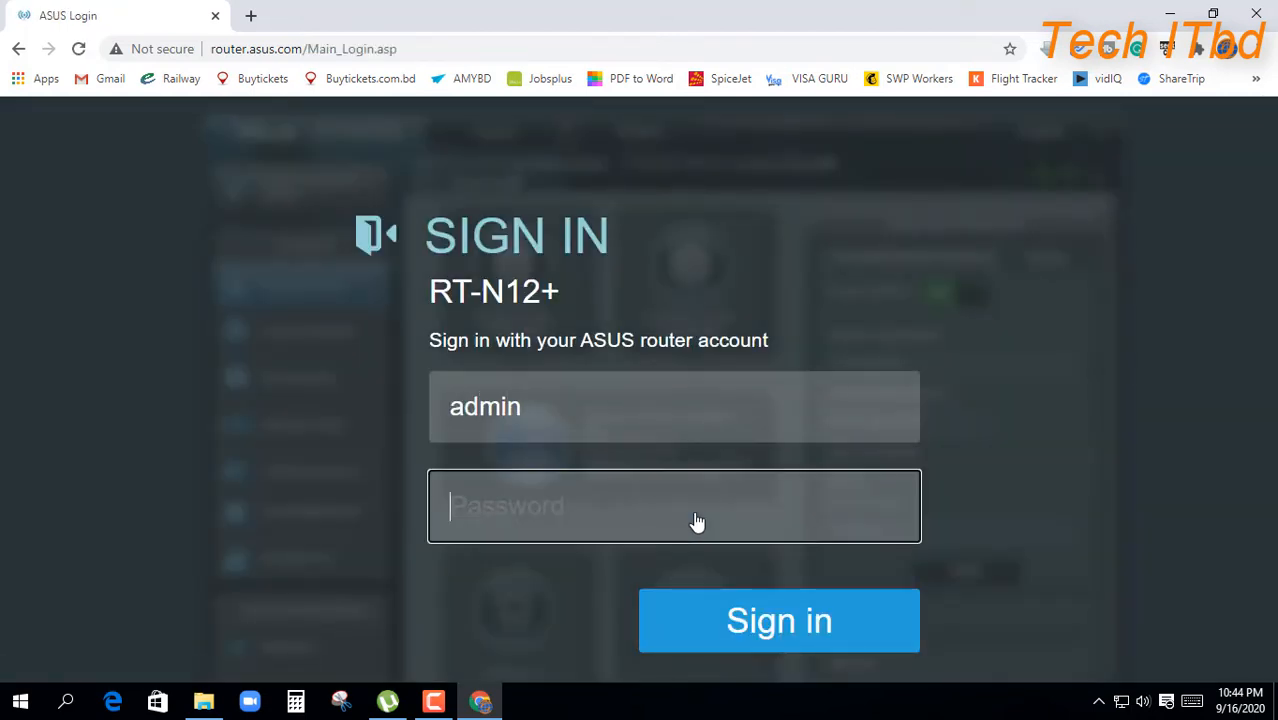
type("admi")
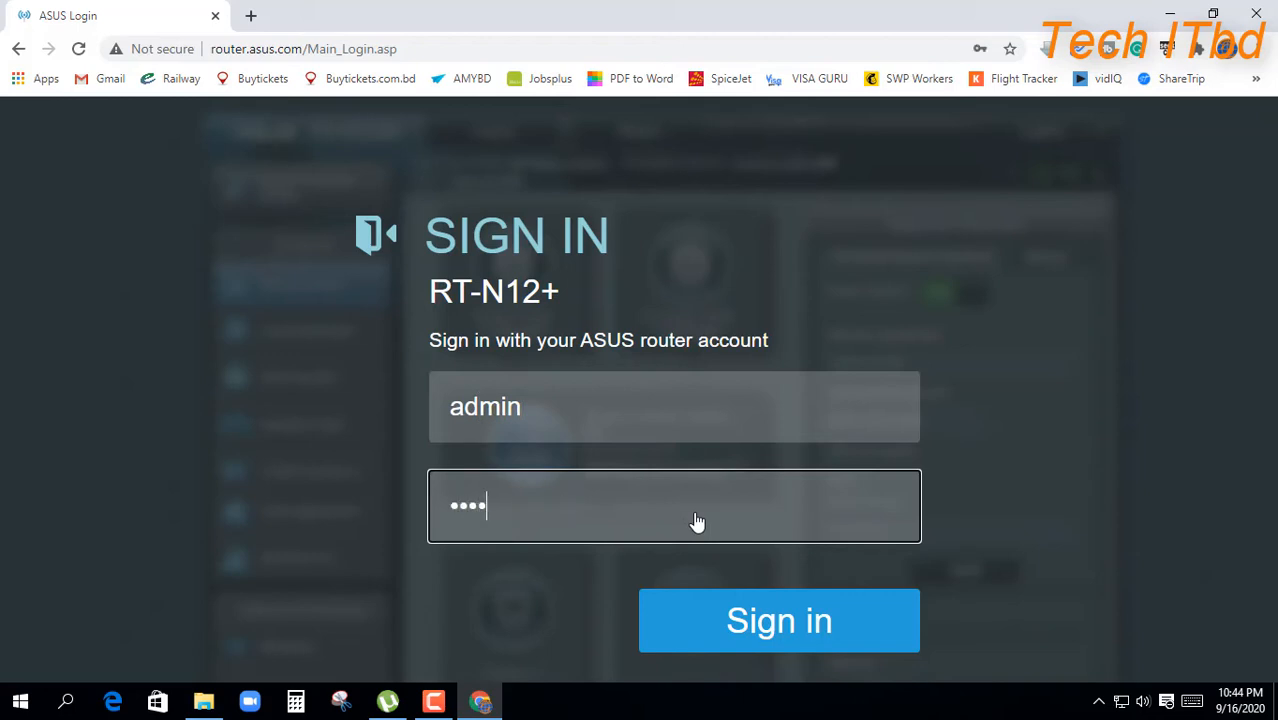
type("n123")
left_click(766, 635)
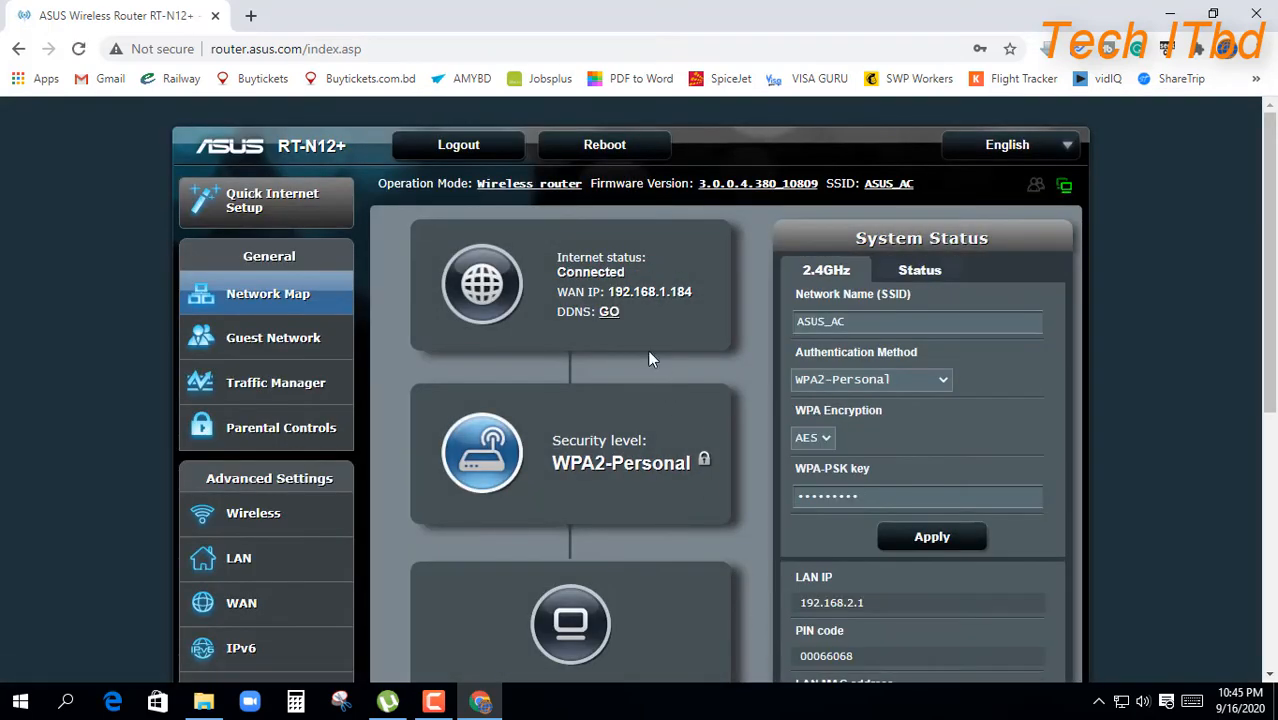
Step: On the WAN Internet Connection page, switch WAN Connection Type to Static IP
scroll(671, 539, "down", 1)
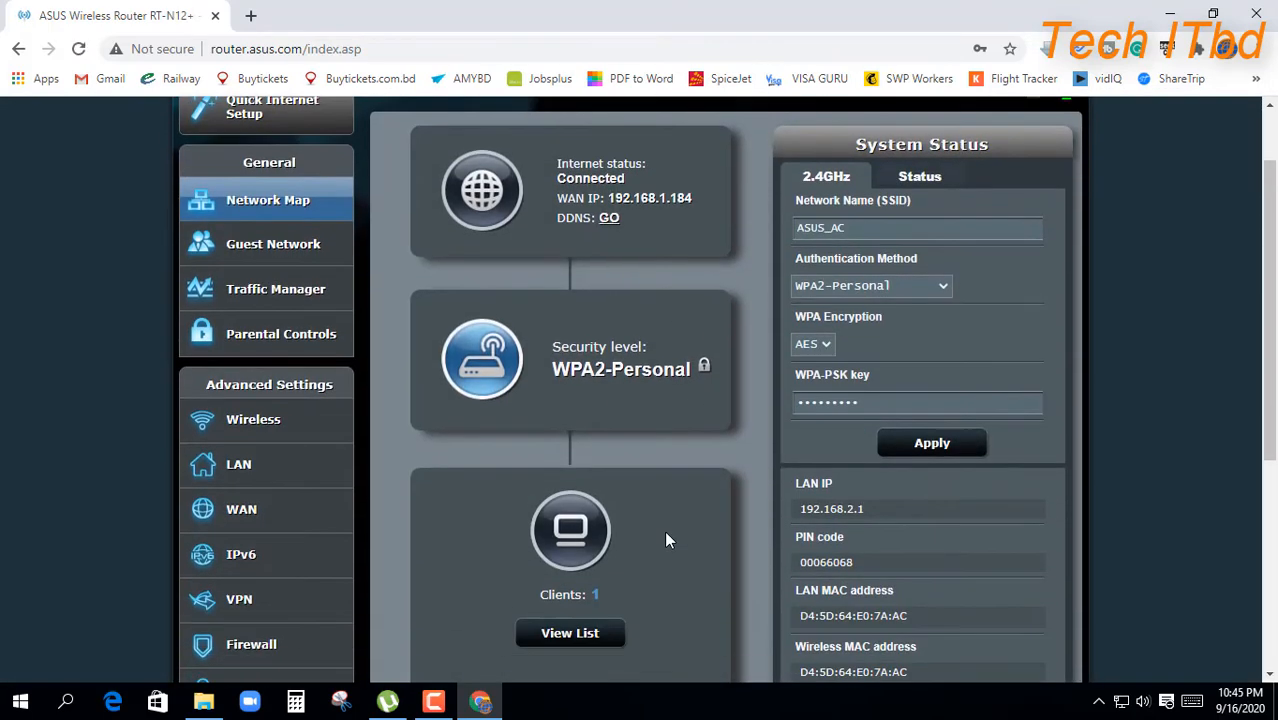
scroll(300, 505, "down", 1)
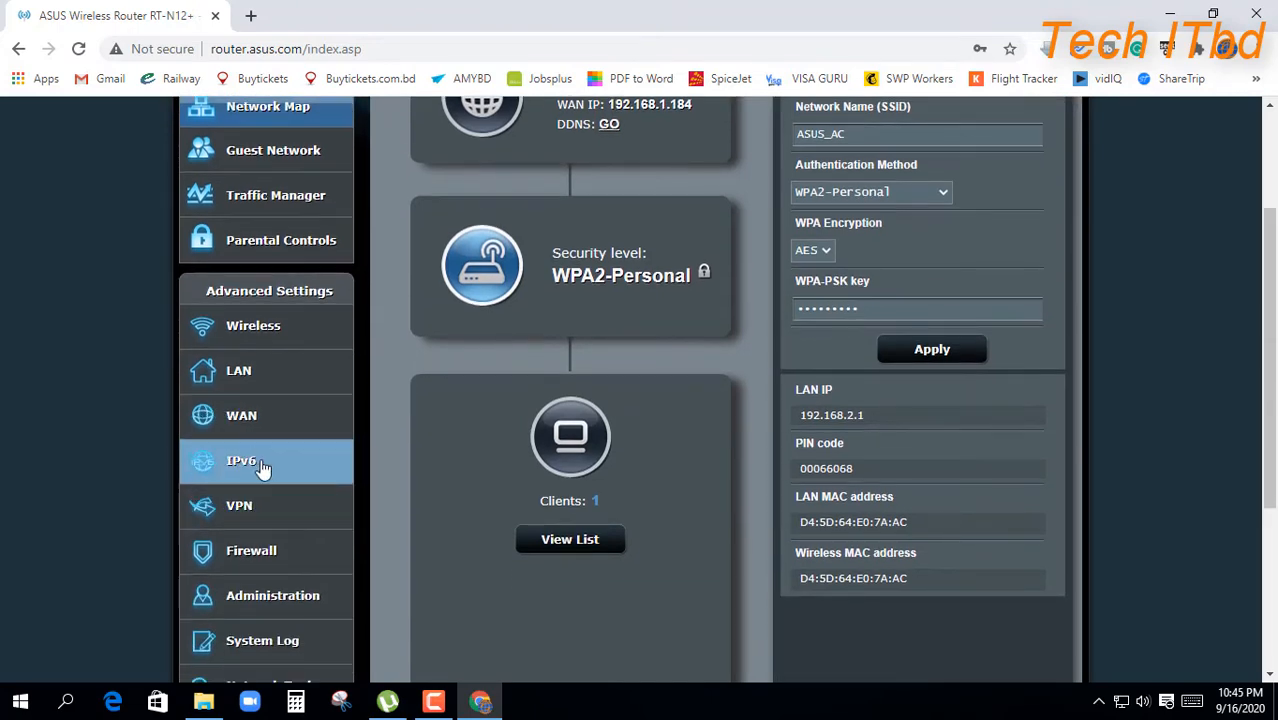
left_click(259, 425)
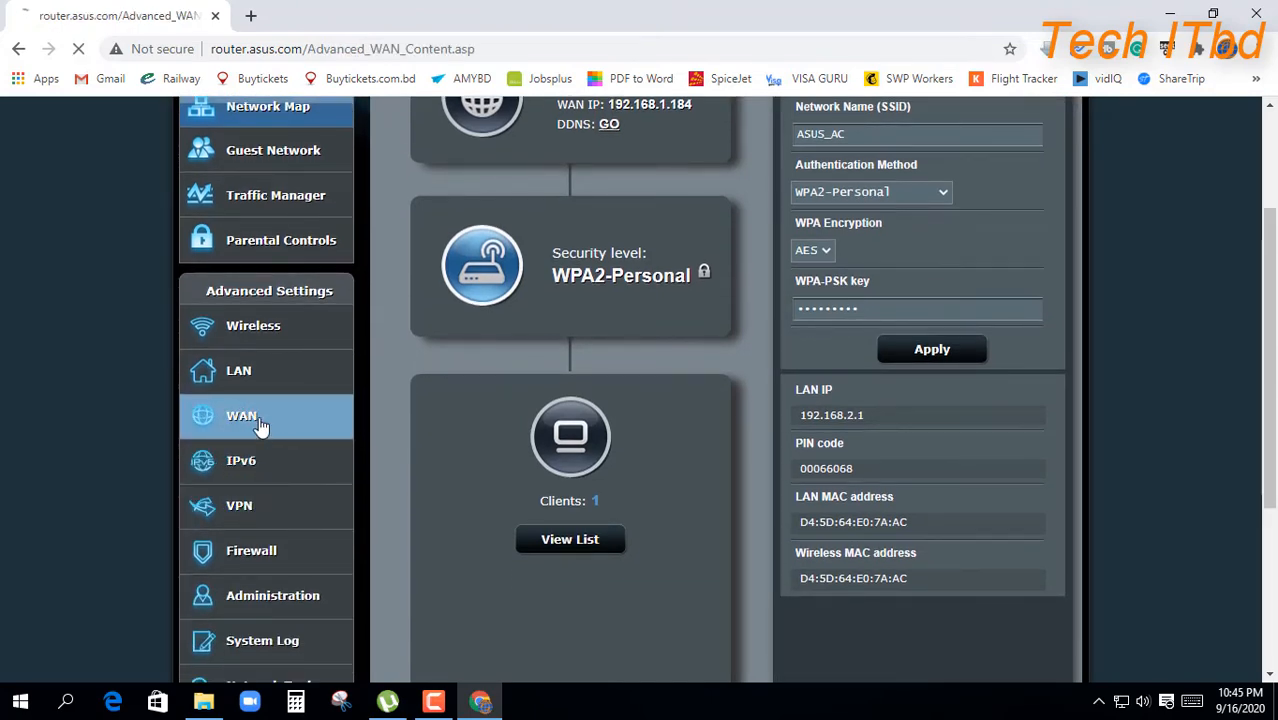
scroll(722, 500, "down", 1)
scroll(727, 503, "down", 2)
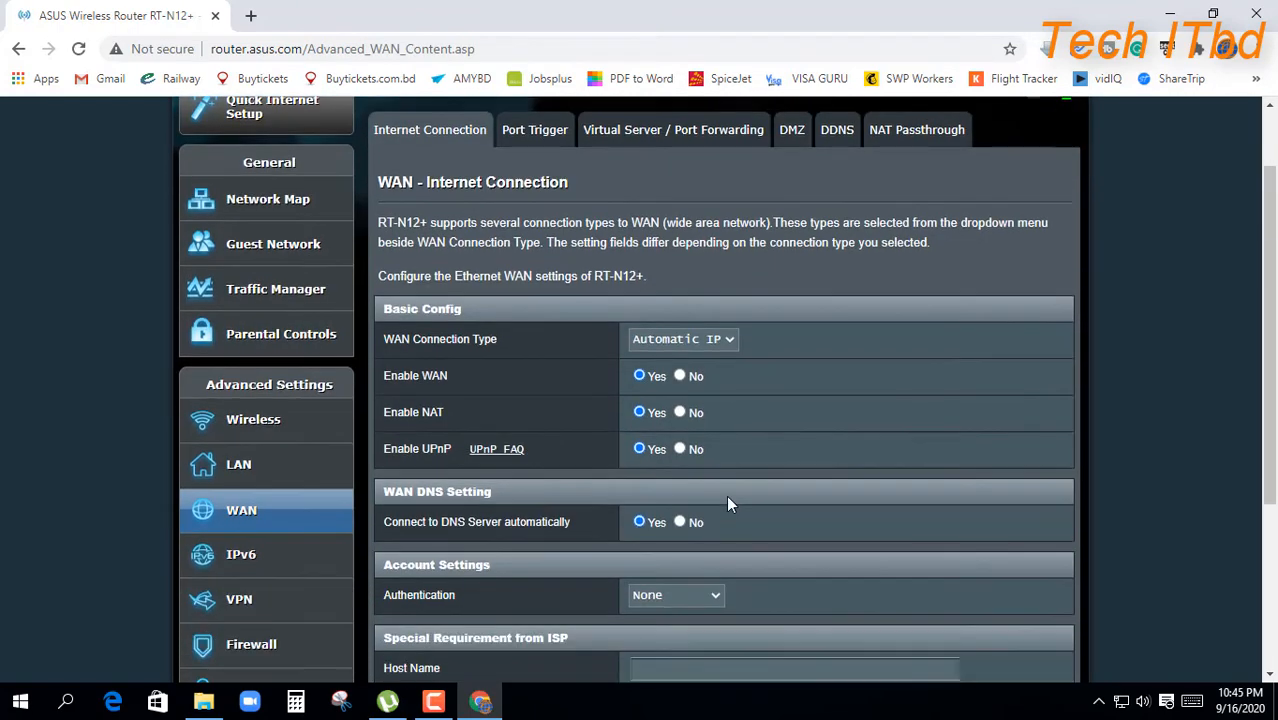
left_click(728, 246)
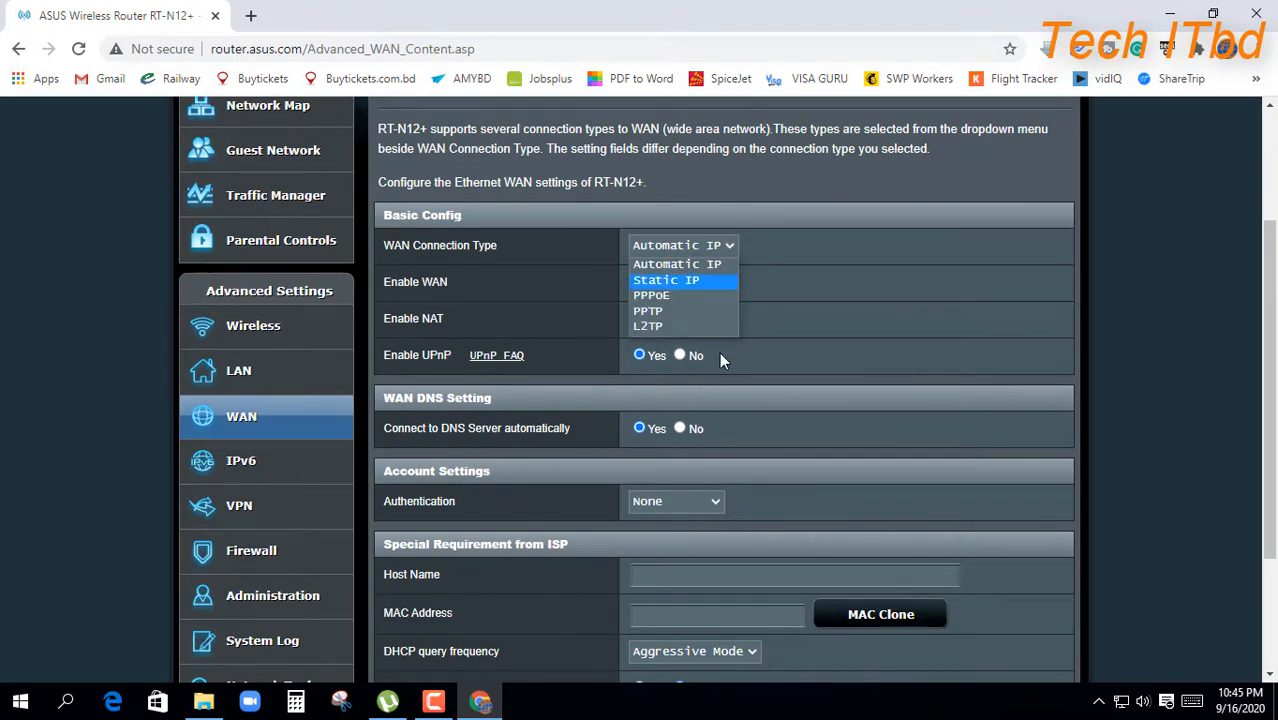
left_click(665, 280)
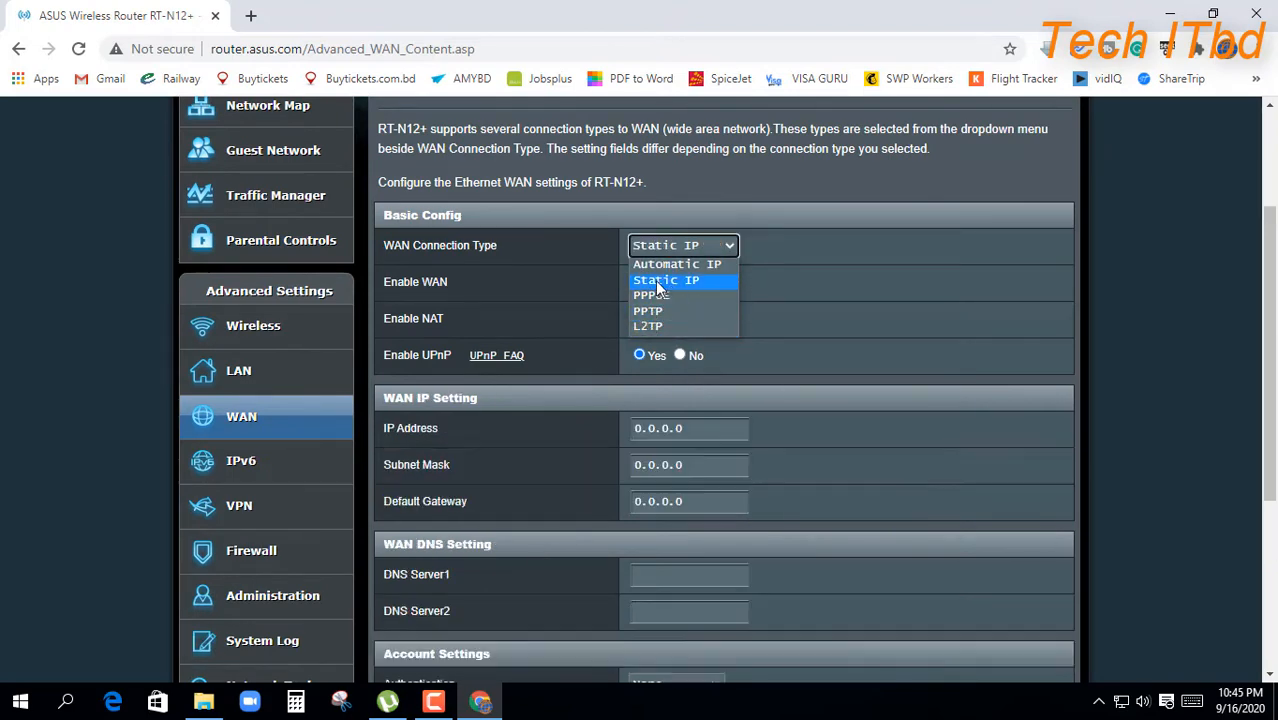
scroll(680, 452, "down", 1)
scroll(678, 444, "down", 1)
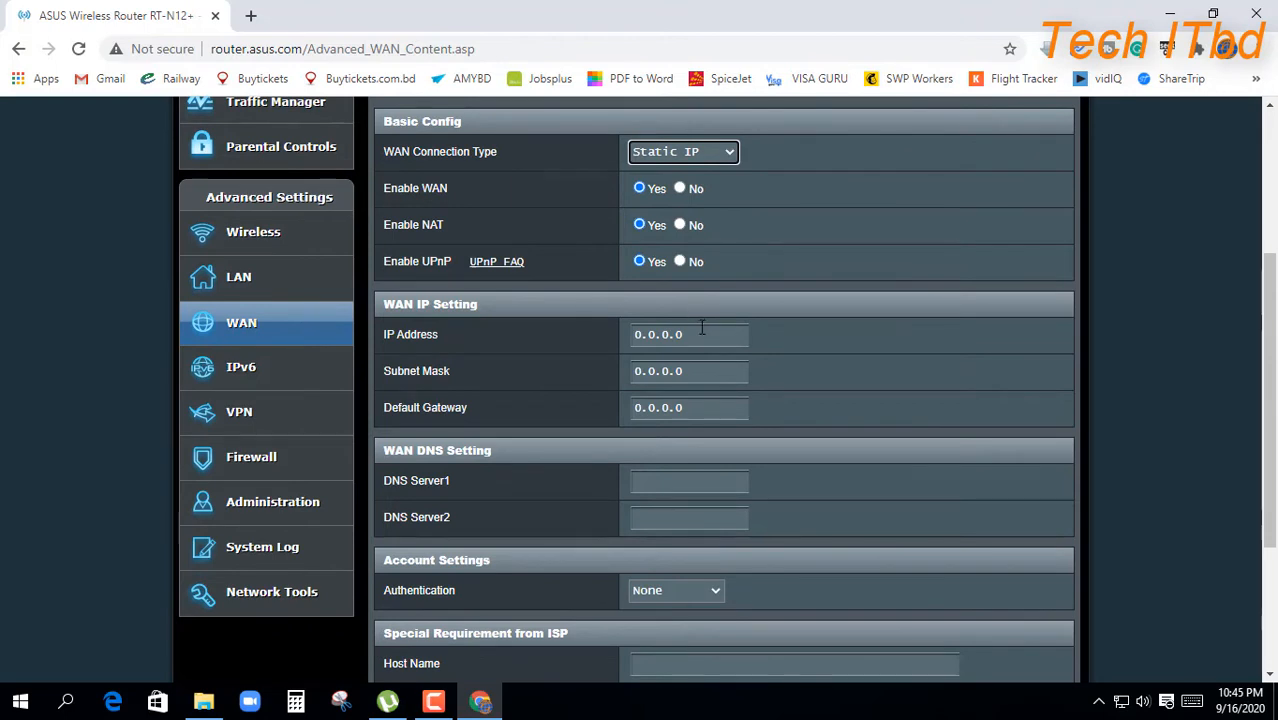
left_click_drag(702, 334, 626, 333)
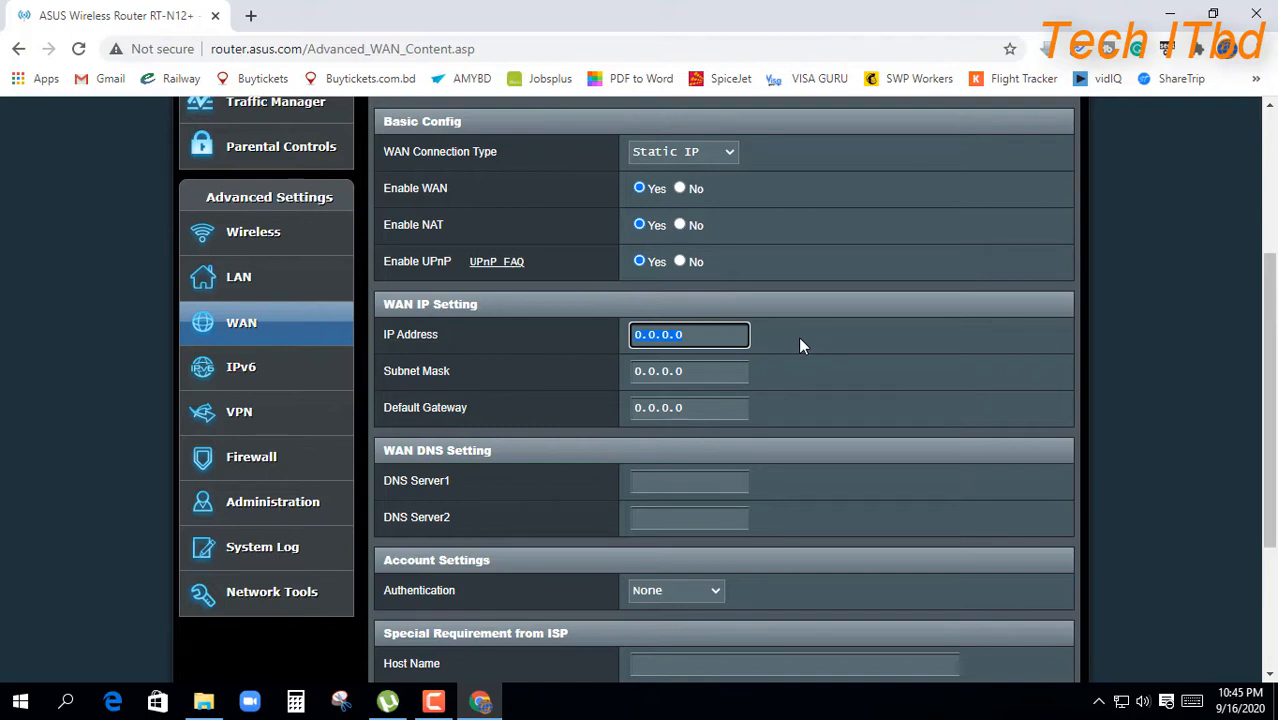
Step: Enter WAN IP 192.168.1.20, subnet mask 255.255.255.0 and default gateway 192.168.1.1
type("192")
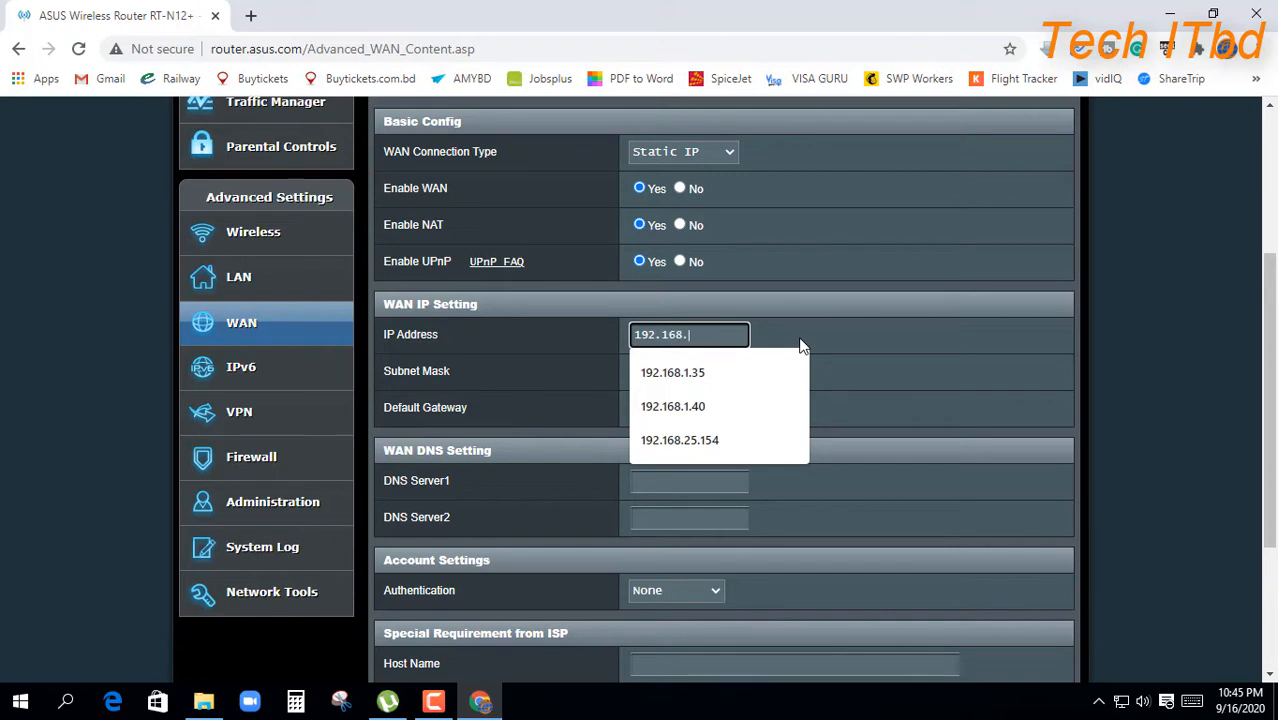
type(".168.1.")
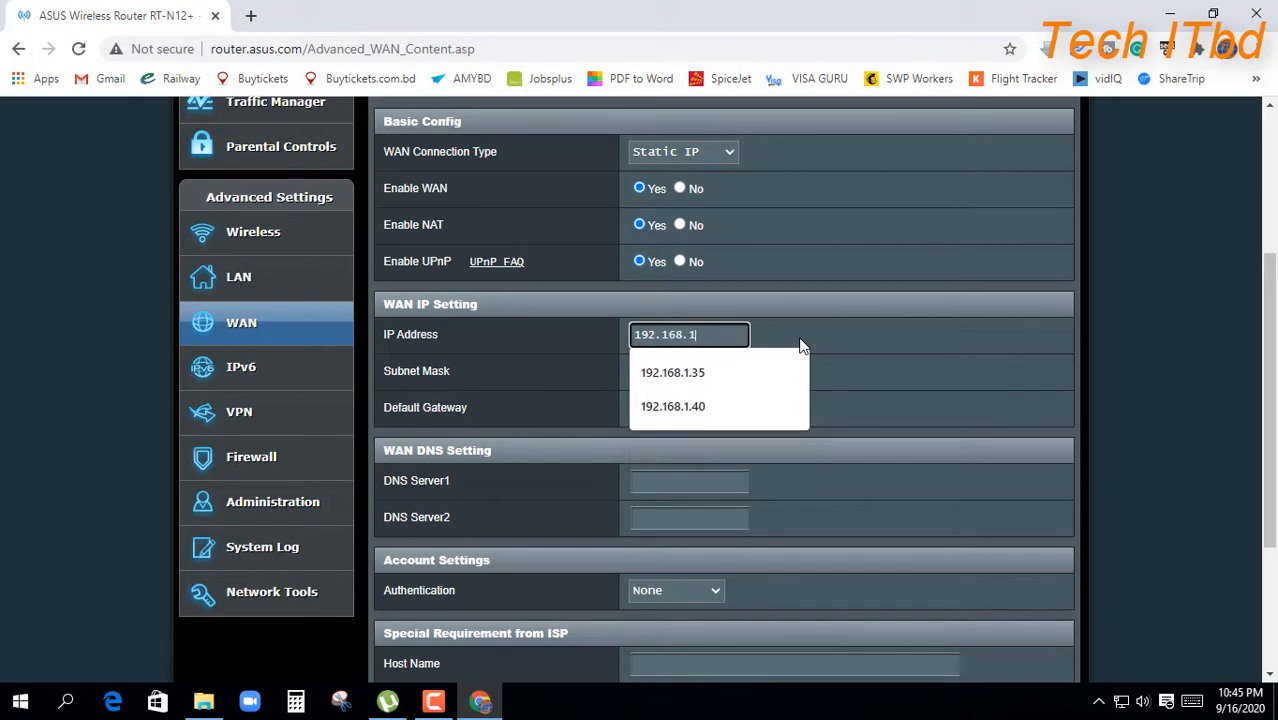
type("20")
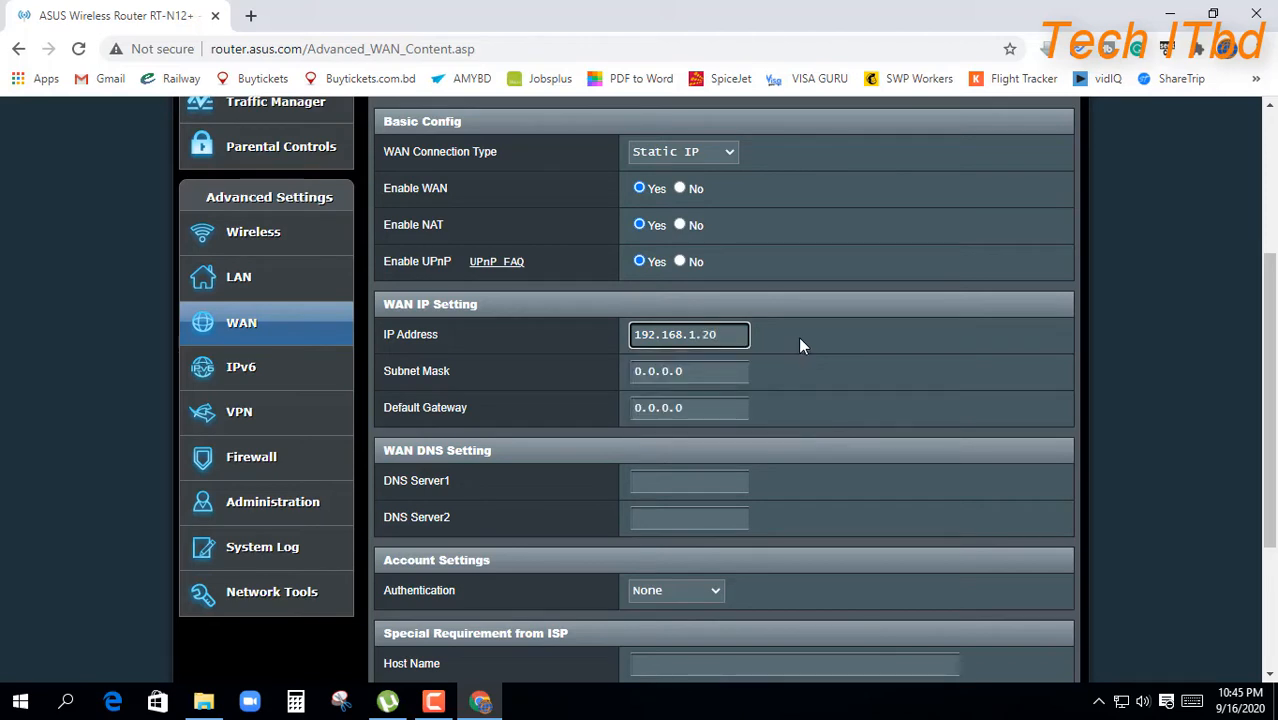
key("Tab")
key("Tab")
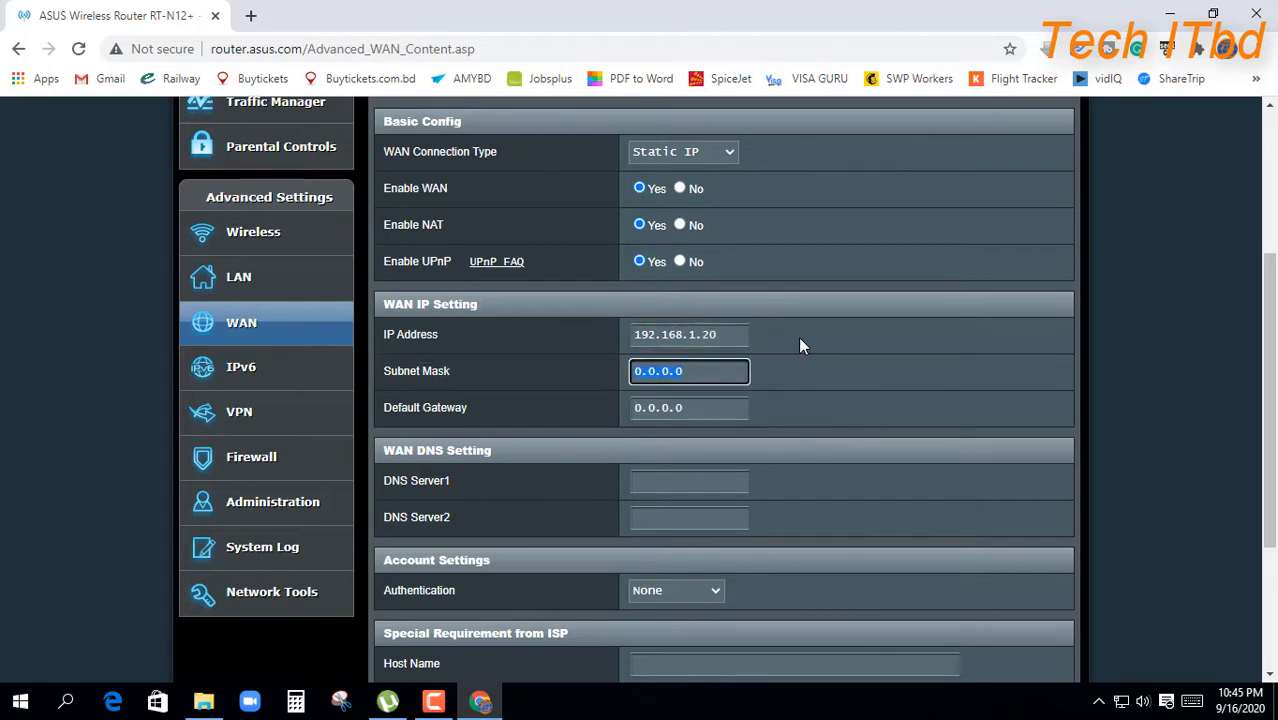
type("255")
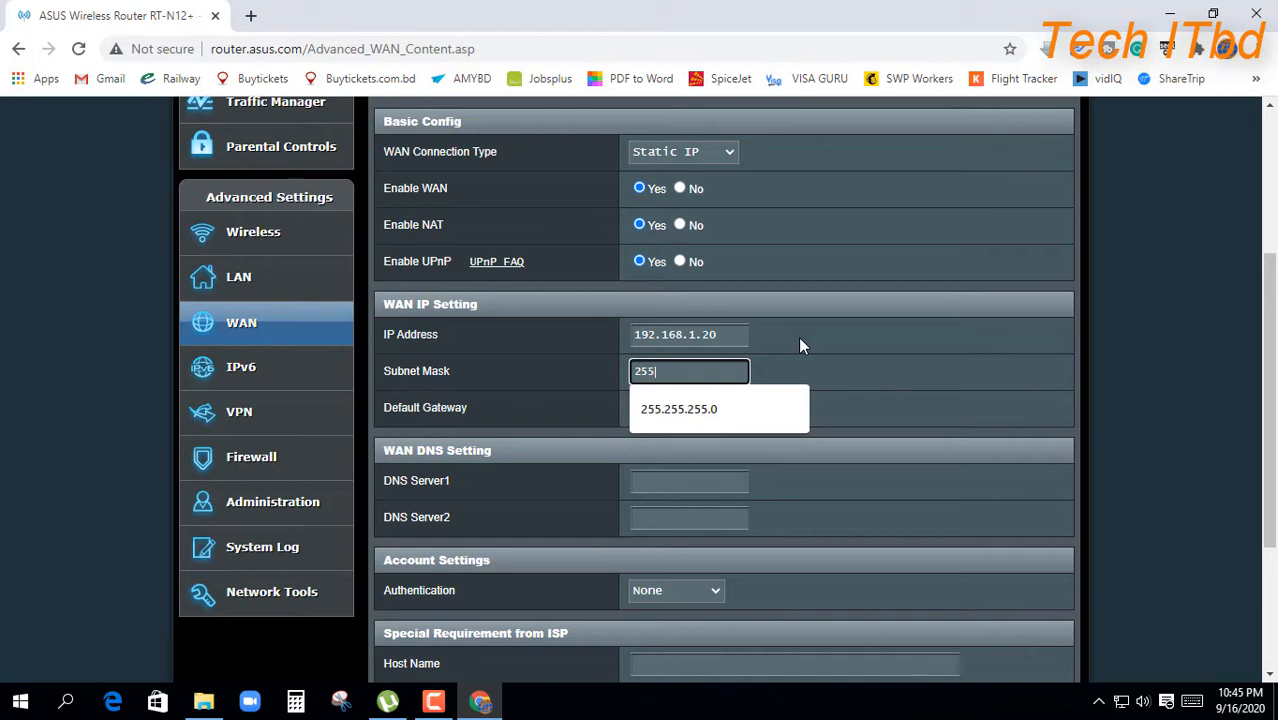
type(".255.255.0")
key("Tab")
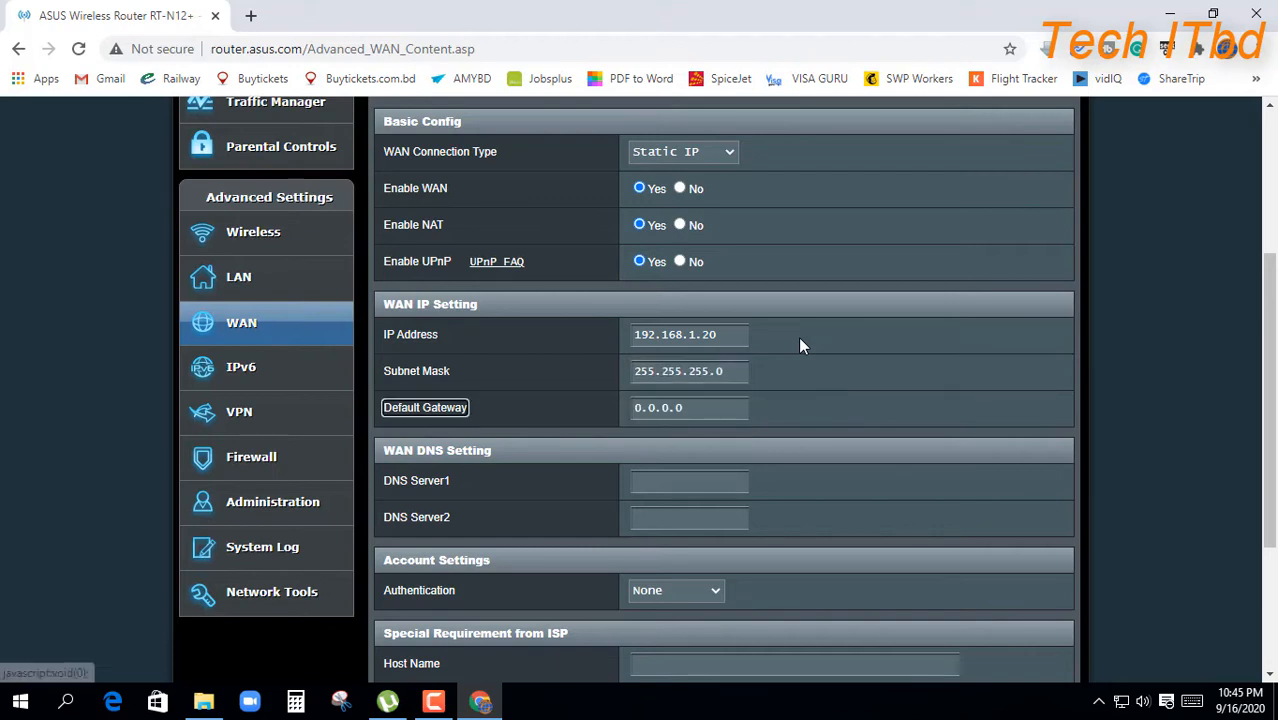
type("19")
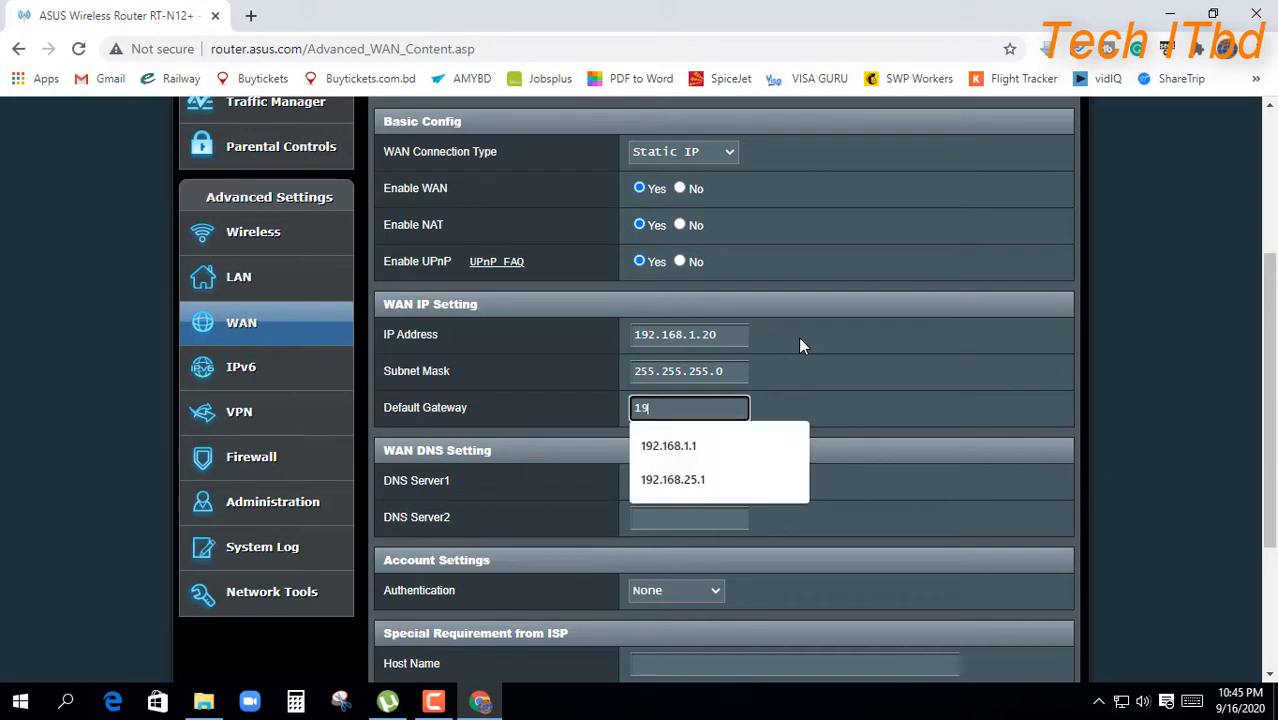
type("2.168.1.1")
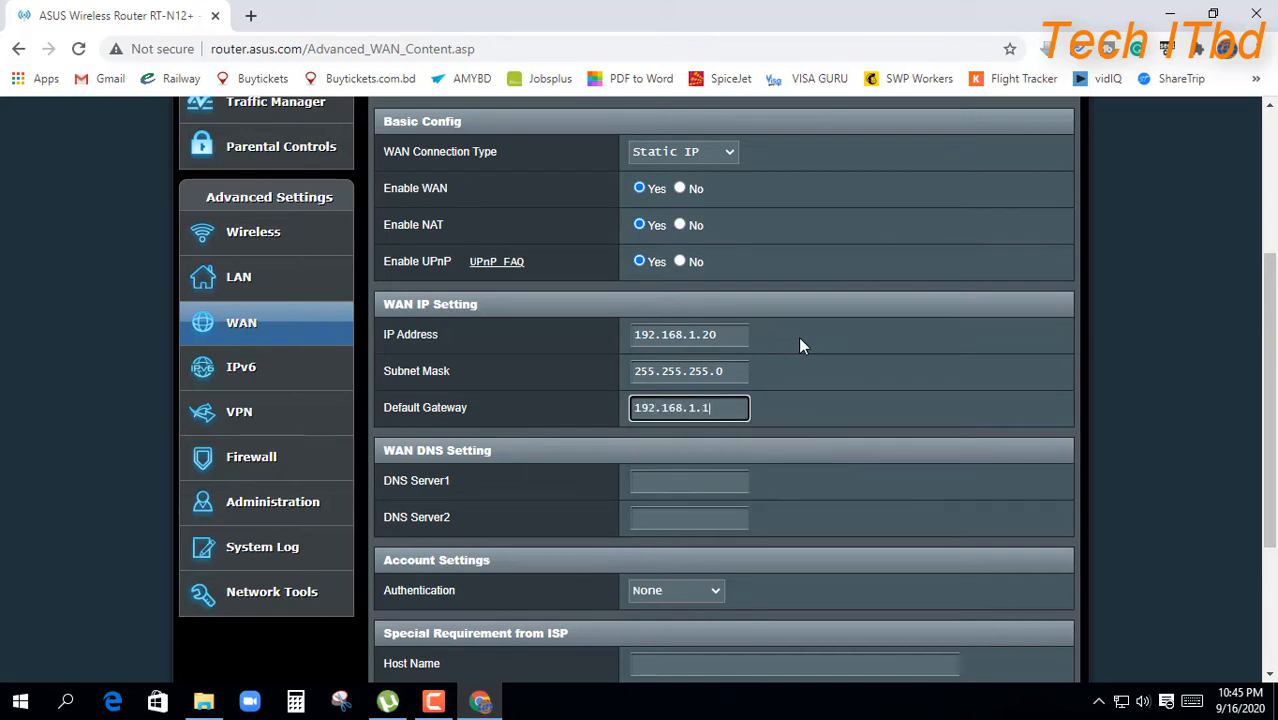
key("Tab")
key("Tab")
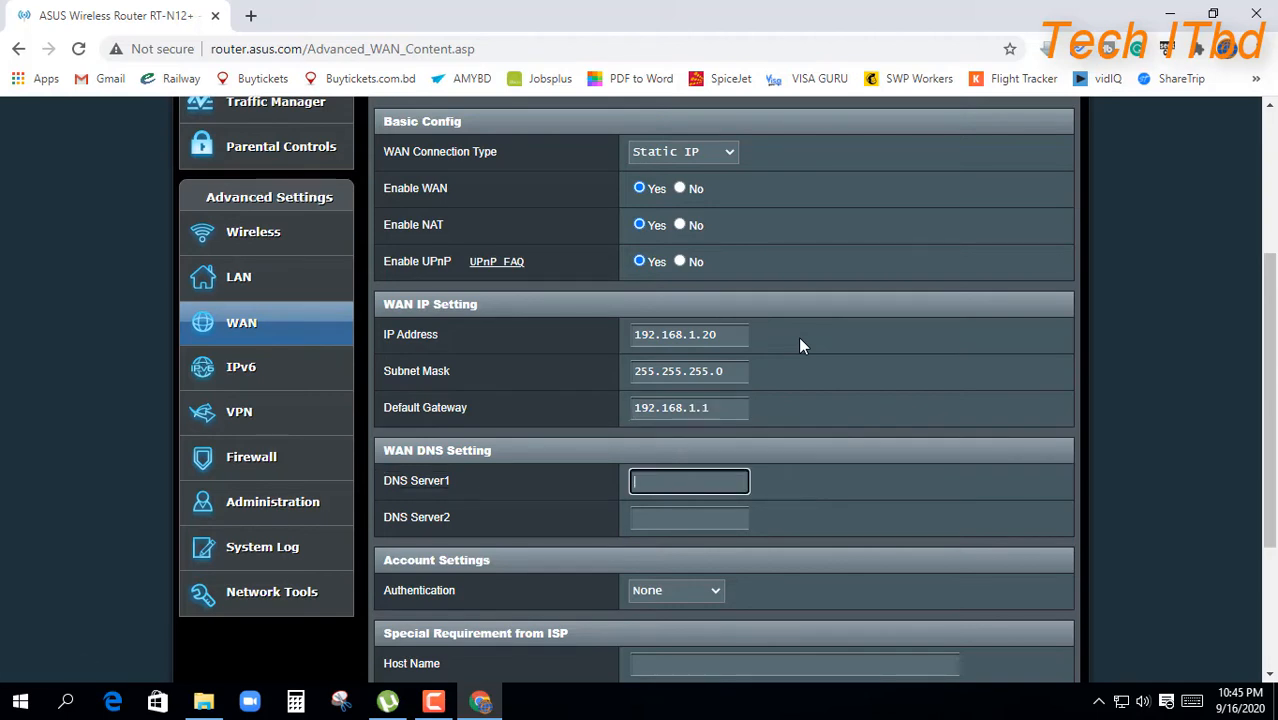
Step: Set DNS Server1 to 8.8.8.8 and DNS Server2 to 8.8.4.4
type("8.")
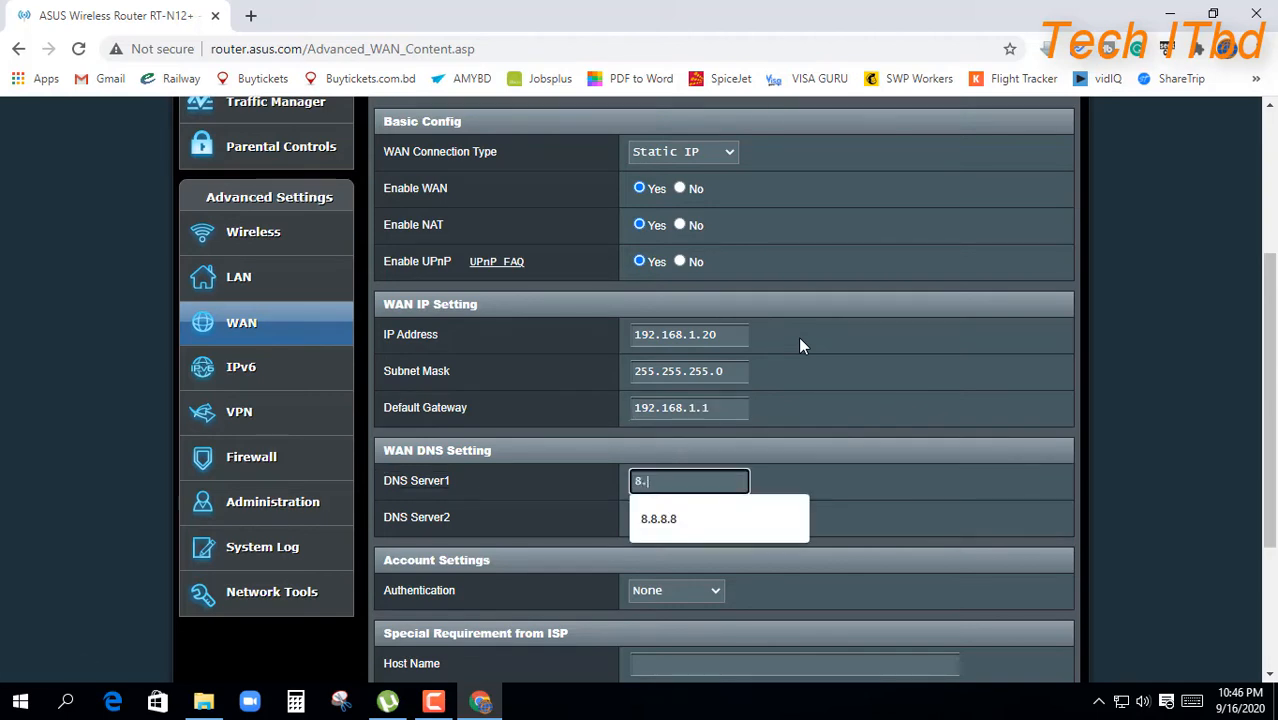
type("8.8.8")
key("Tab")
key("Tab")
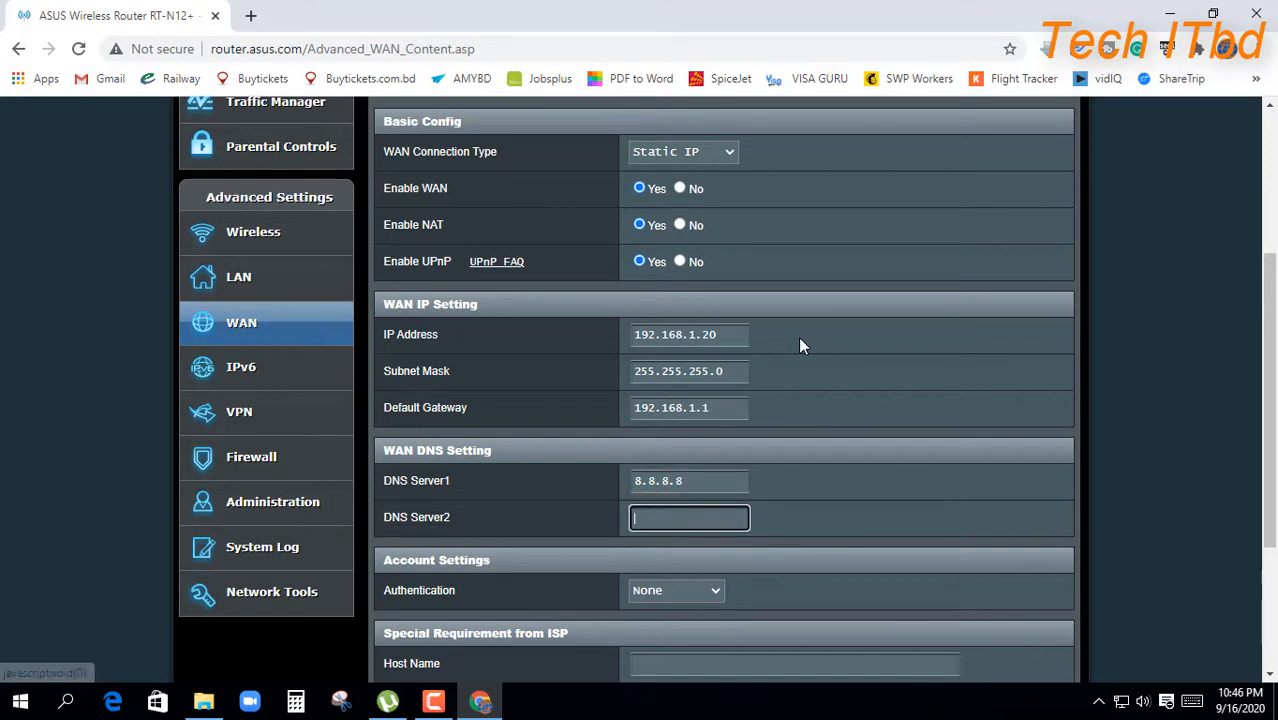
type("8.")
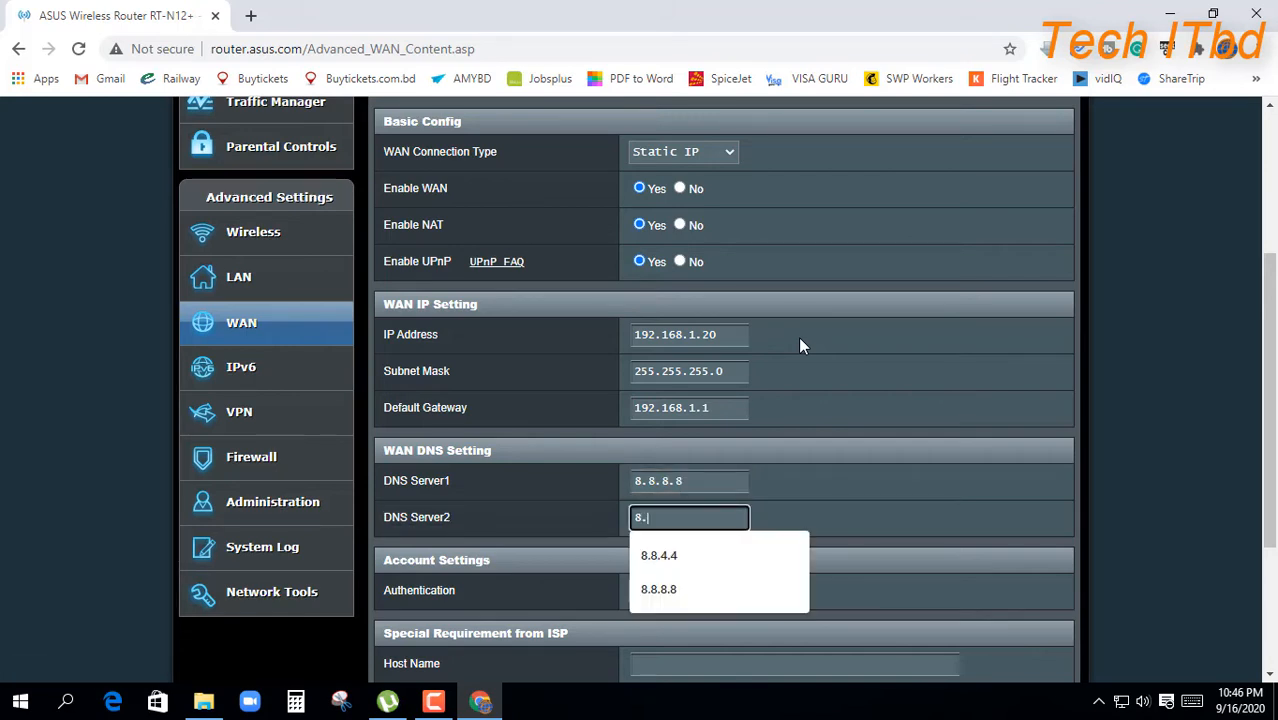
type("8")
key("Tab")
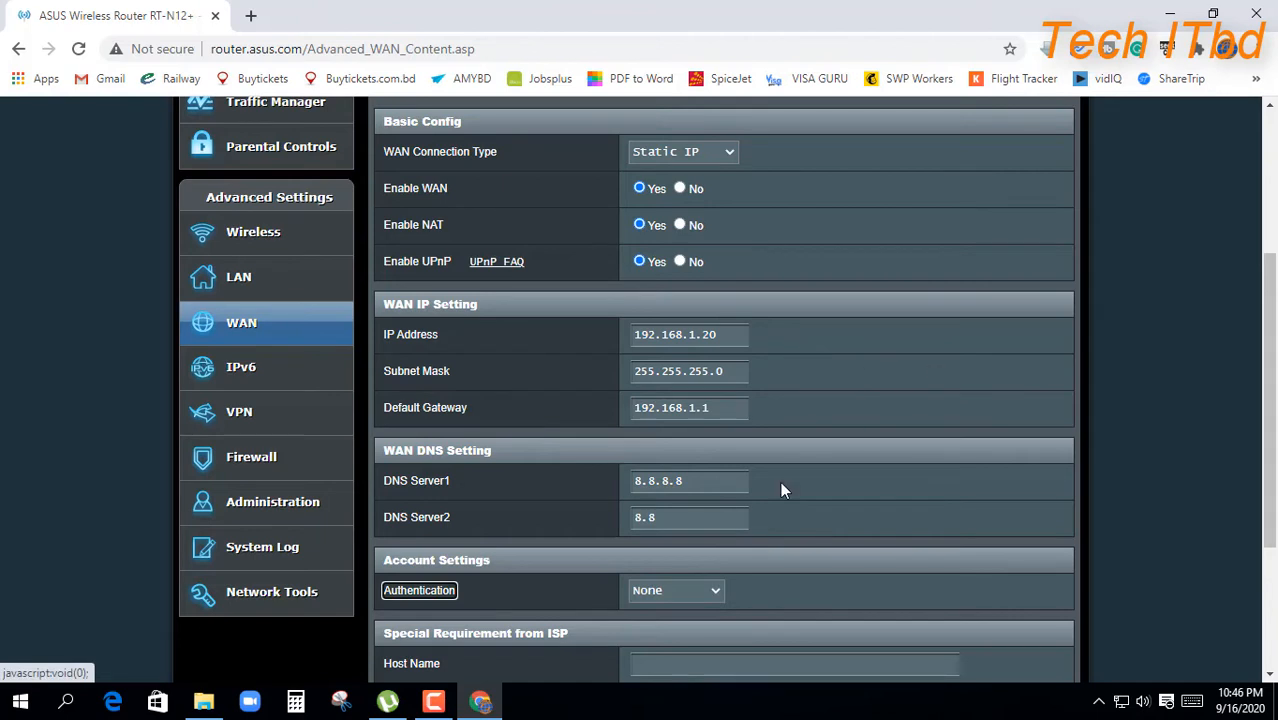
left_click(688, 517)
type(".4")
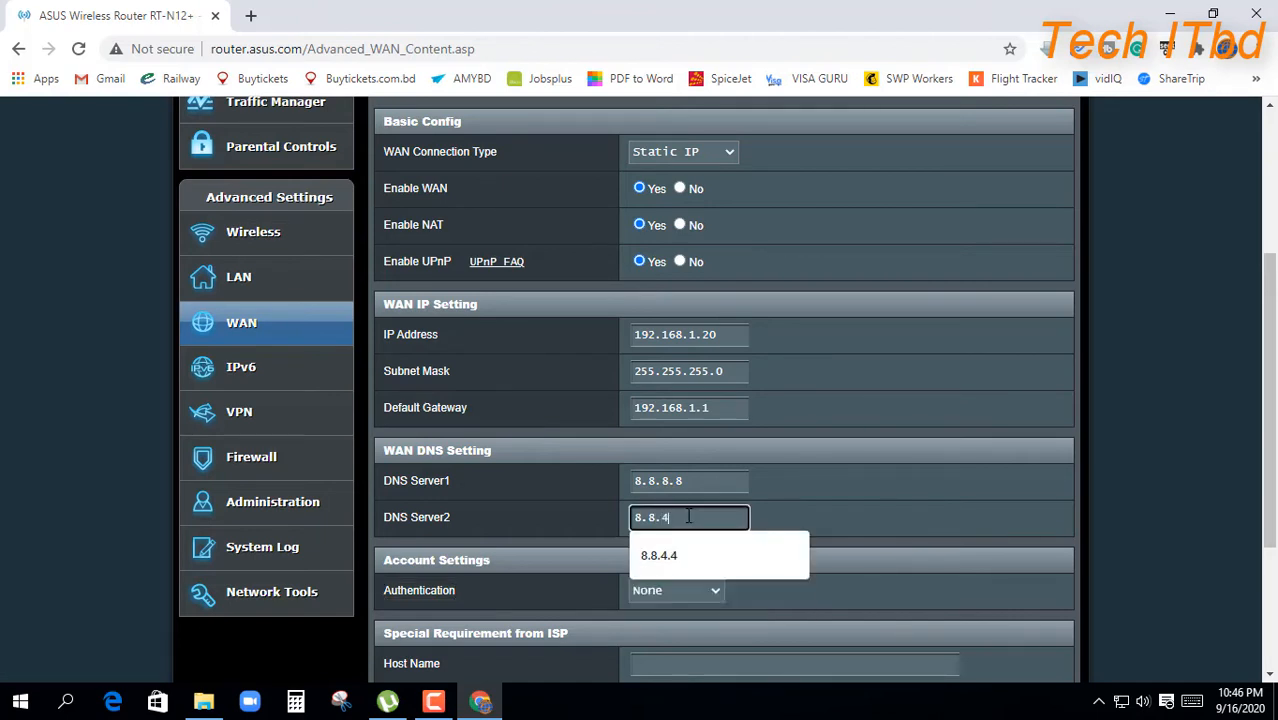
type(".4")
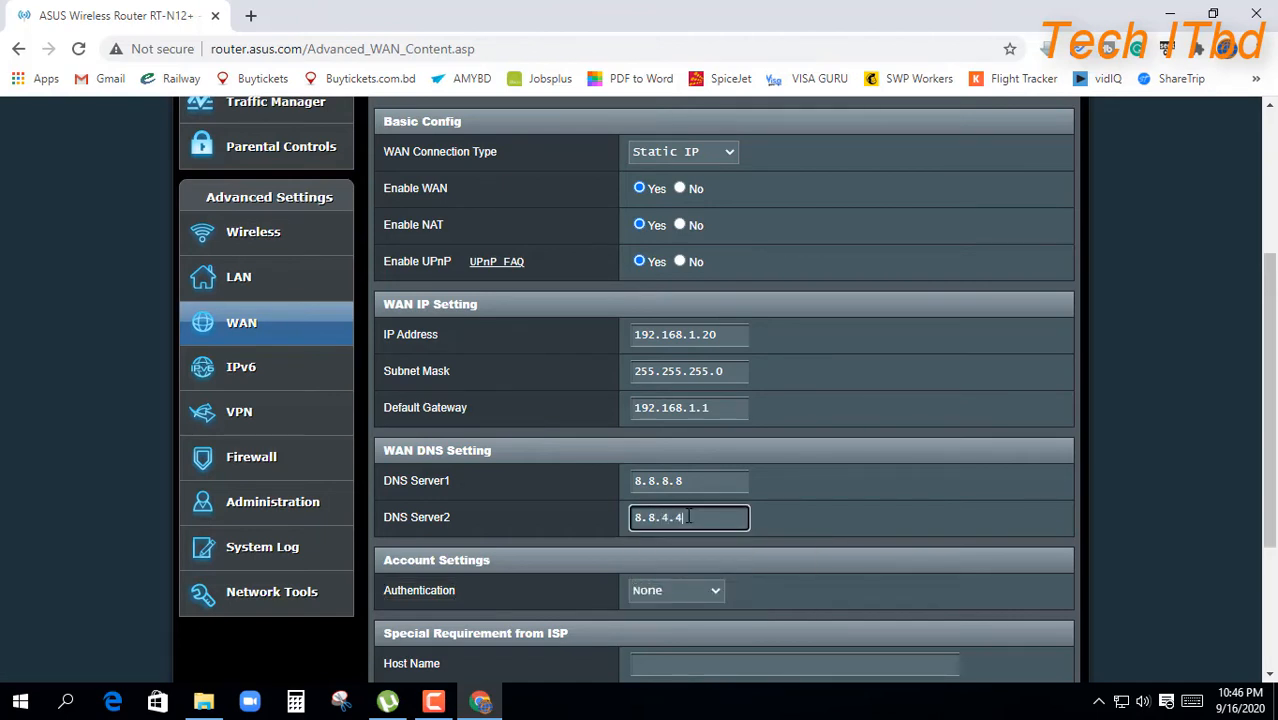
scroll(811, 520, "down", 3)
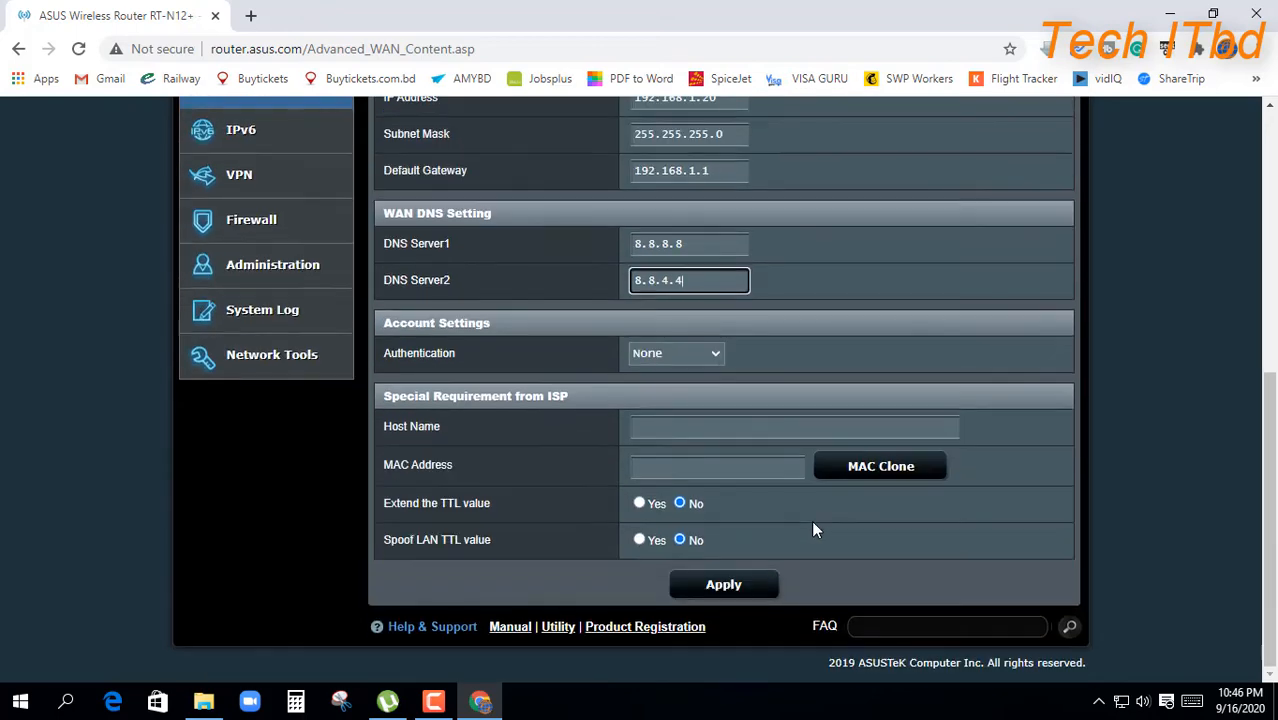
Step: Apply the static WAN settings and check IP 192.168.1.20 and gateway 192.168.1.1 remain
left_click(728, 590)
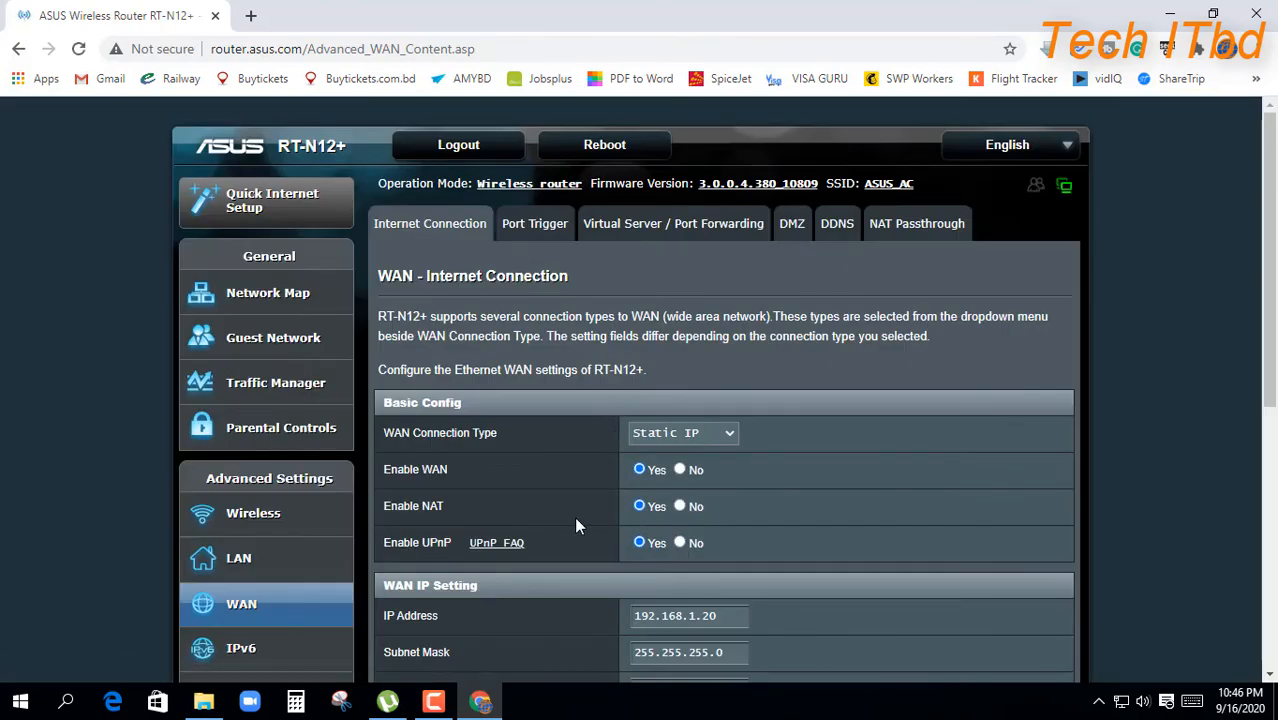
scroll(576, 522, "down", 2)
scroll(576, 522, "down", 4)
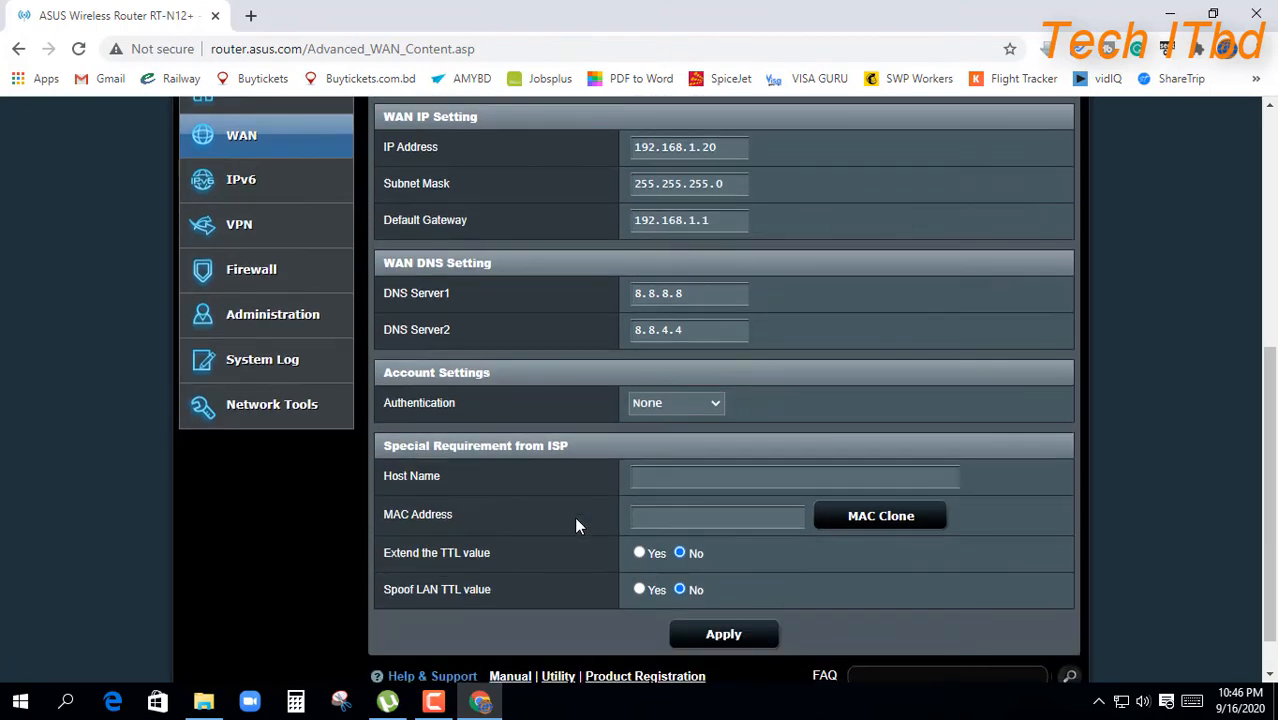
scroll(576, 515, "up", 2)
scroll(547, 511, "up", 1)
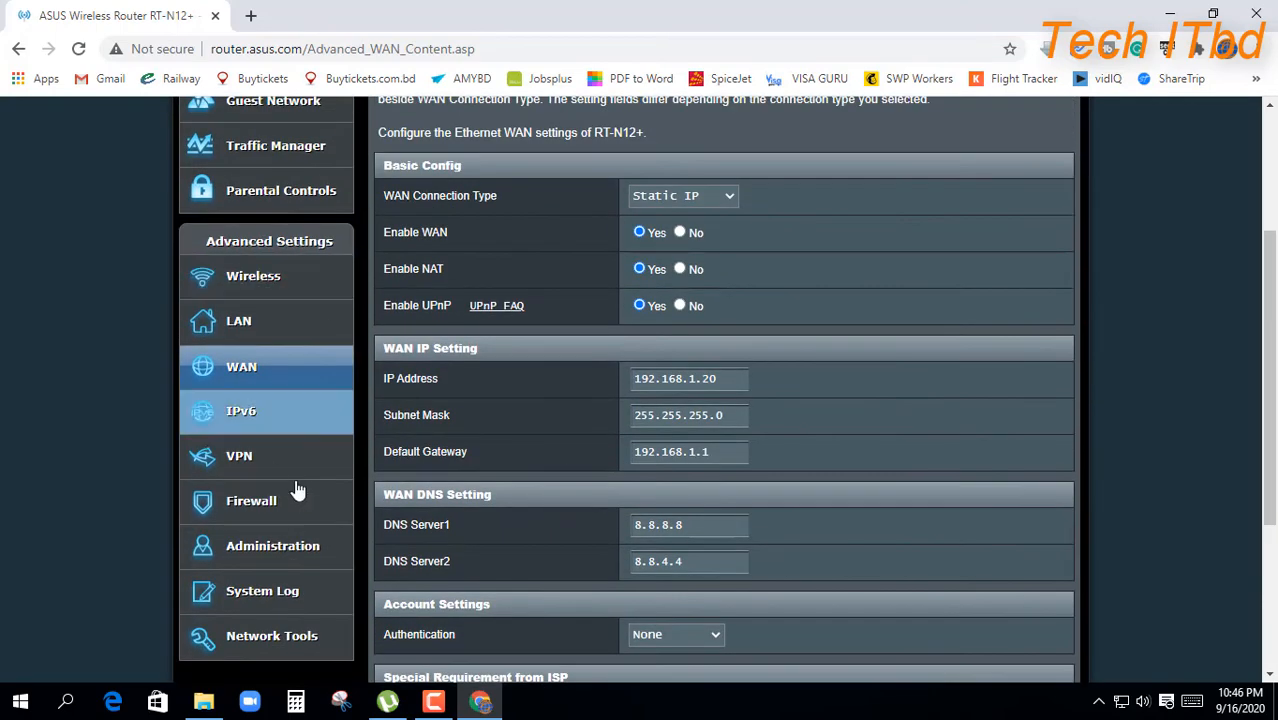
scroll(290, 438, "up", 2)
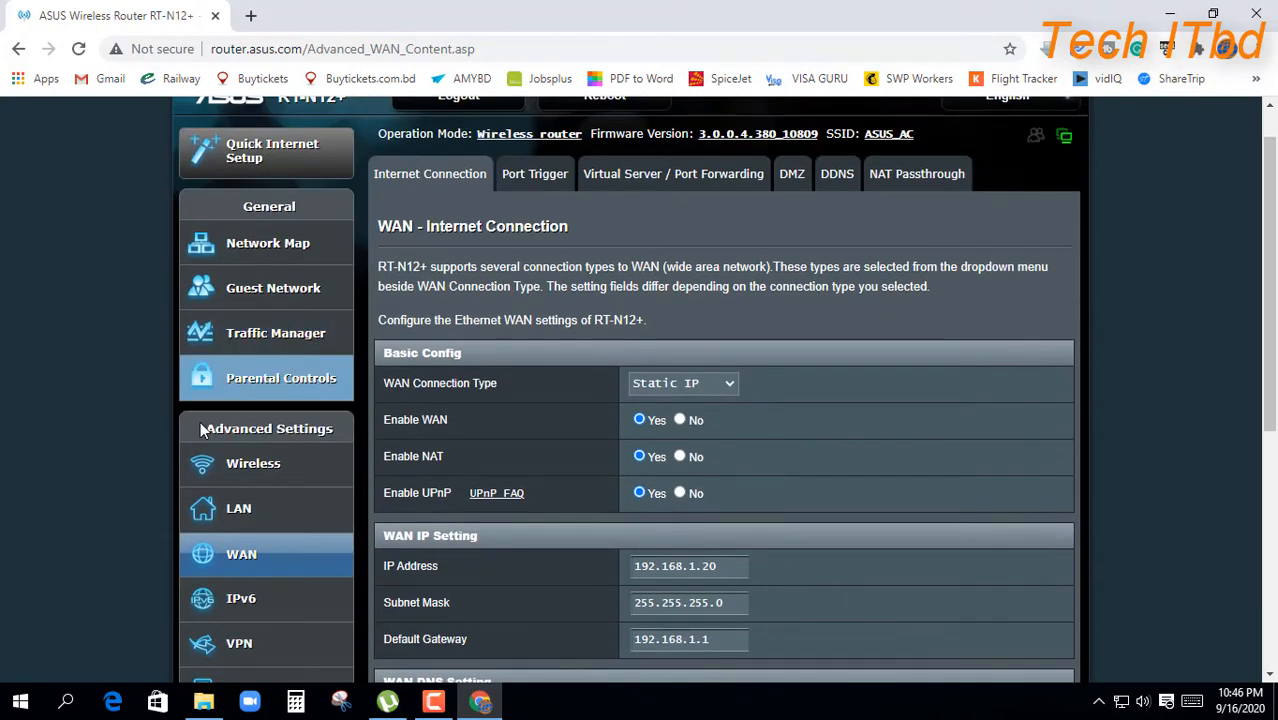
Step: Open Wireless General settings and check ASUS_AC uses WPA2-Personal with AES encryption
left_click(256, 470)
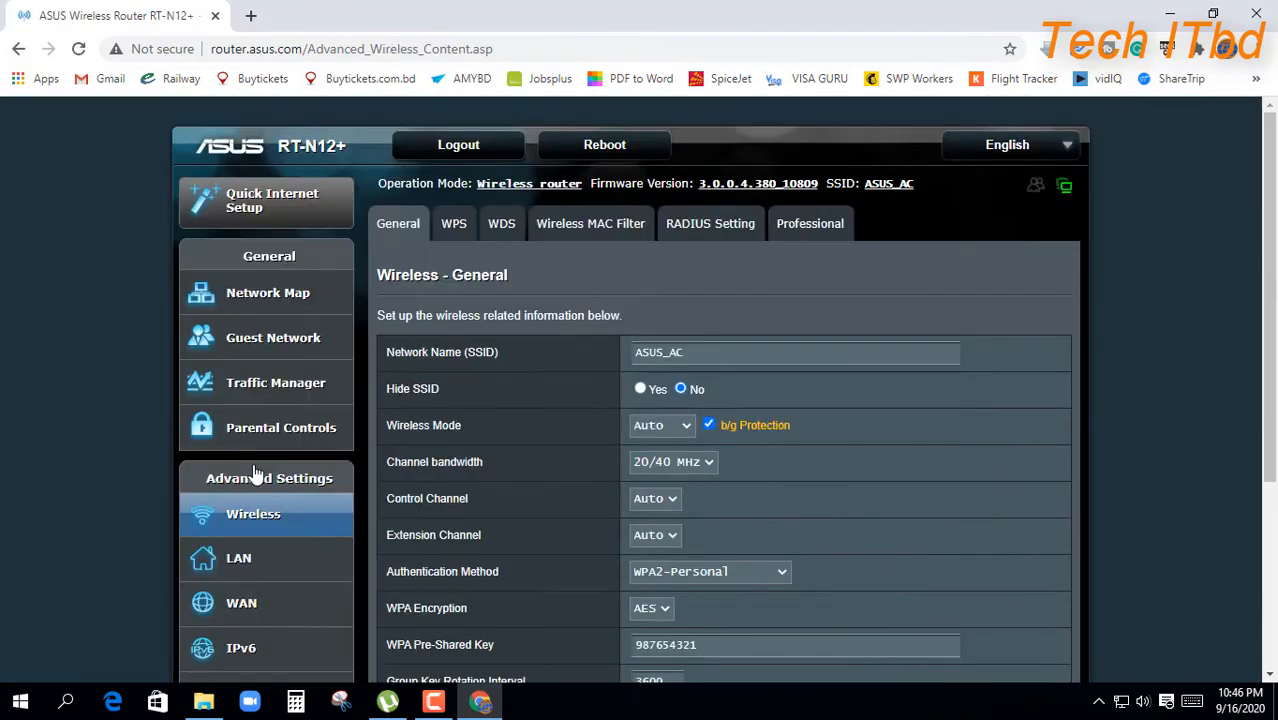
scroll(679, 389, "down", 2)
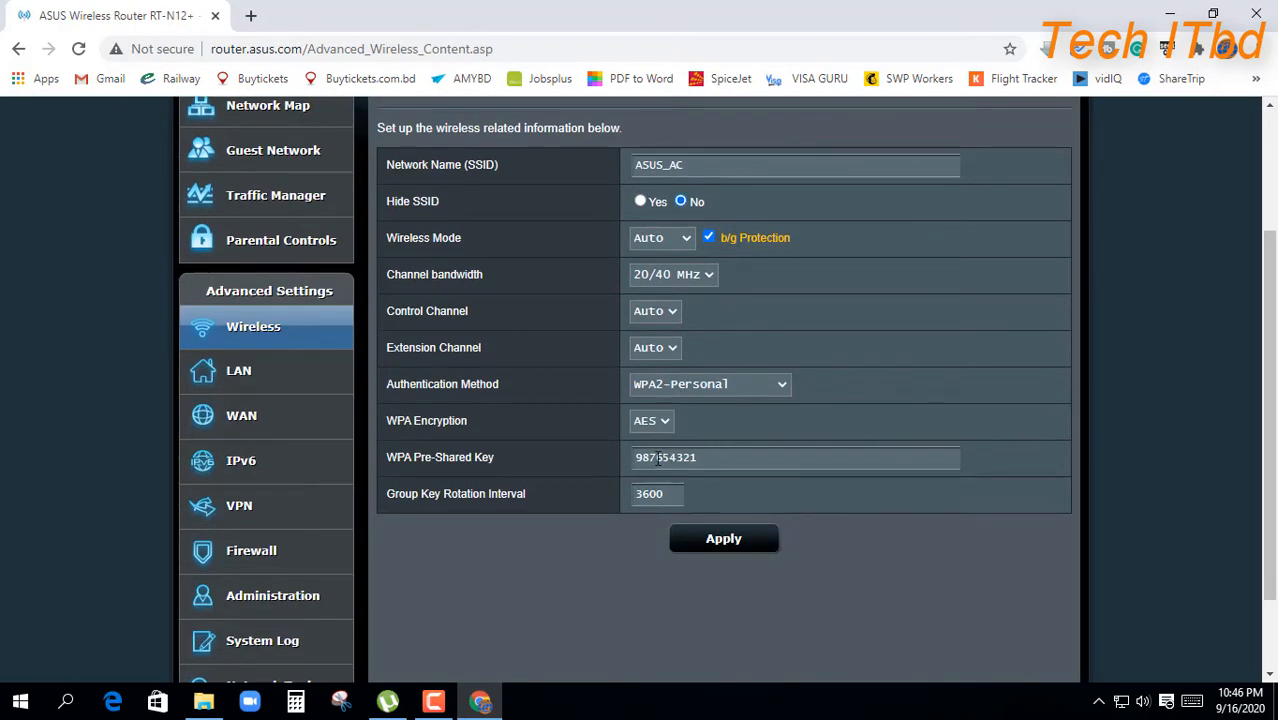
scroll(708, 467, "up", 2)
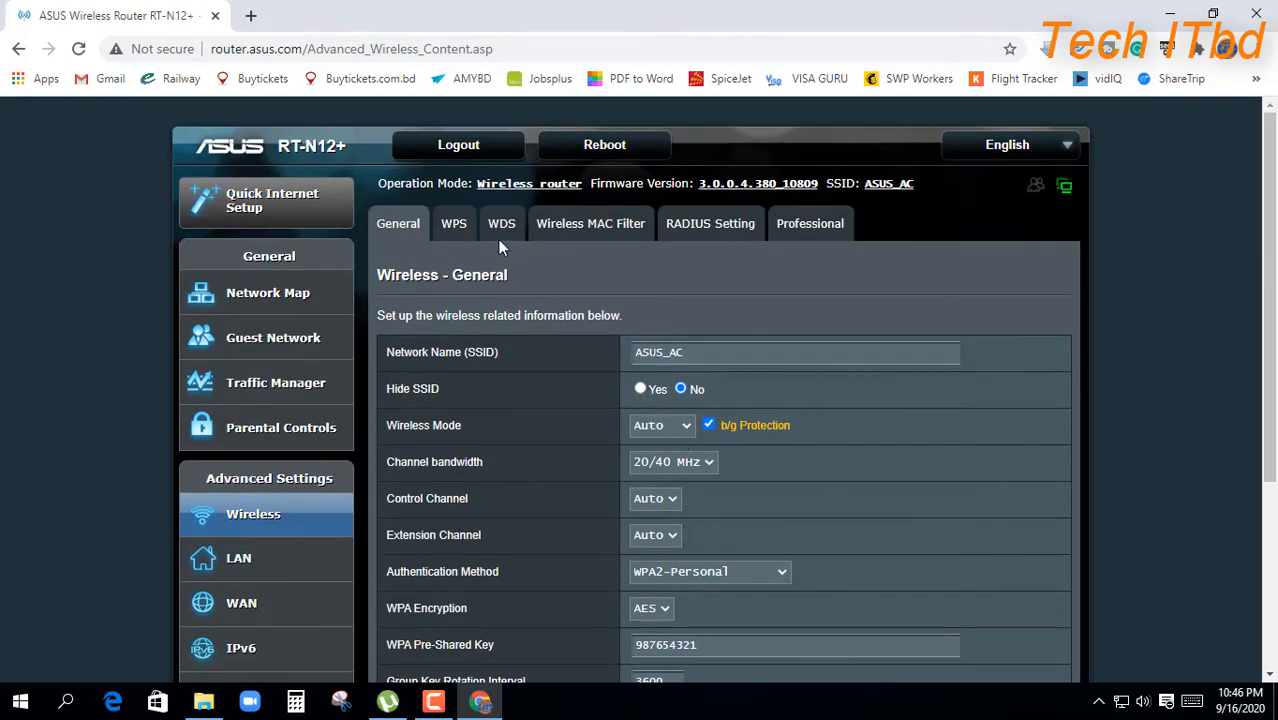
scroll(580, 390, "down", 2)
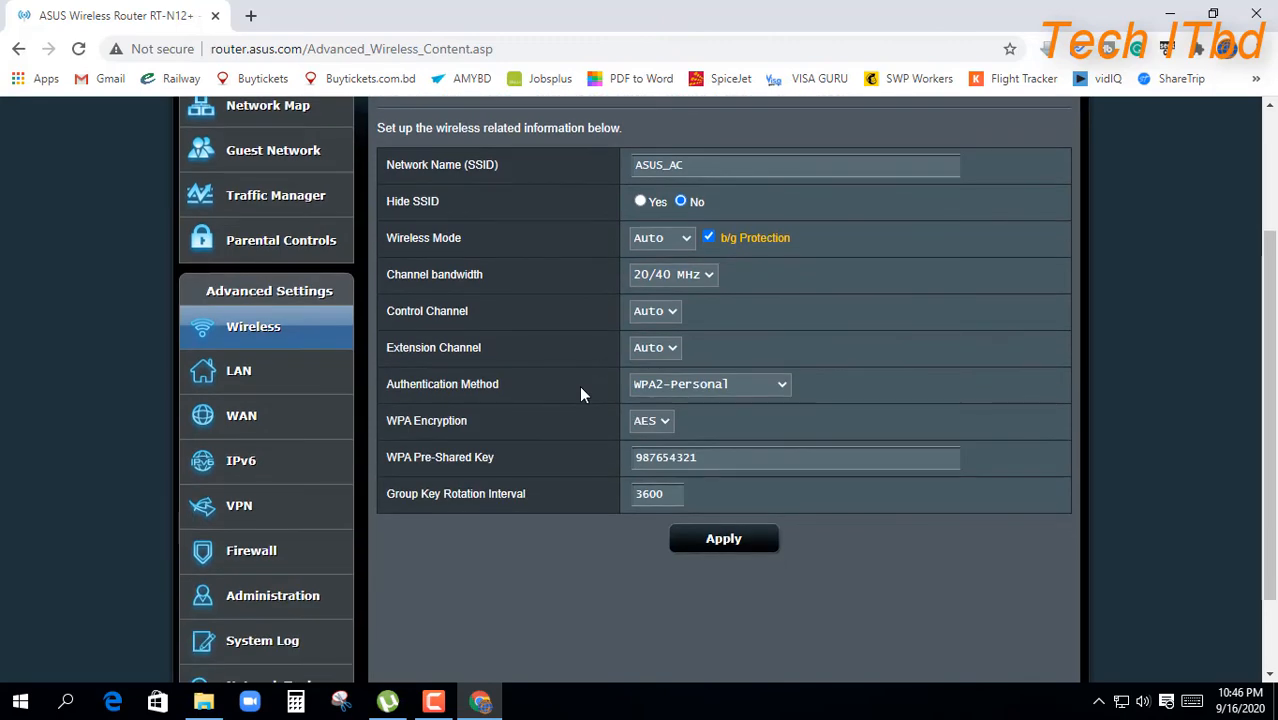
scroll(580, 393, "up", 2)
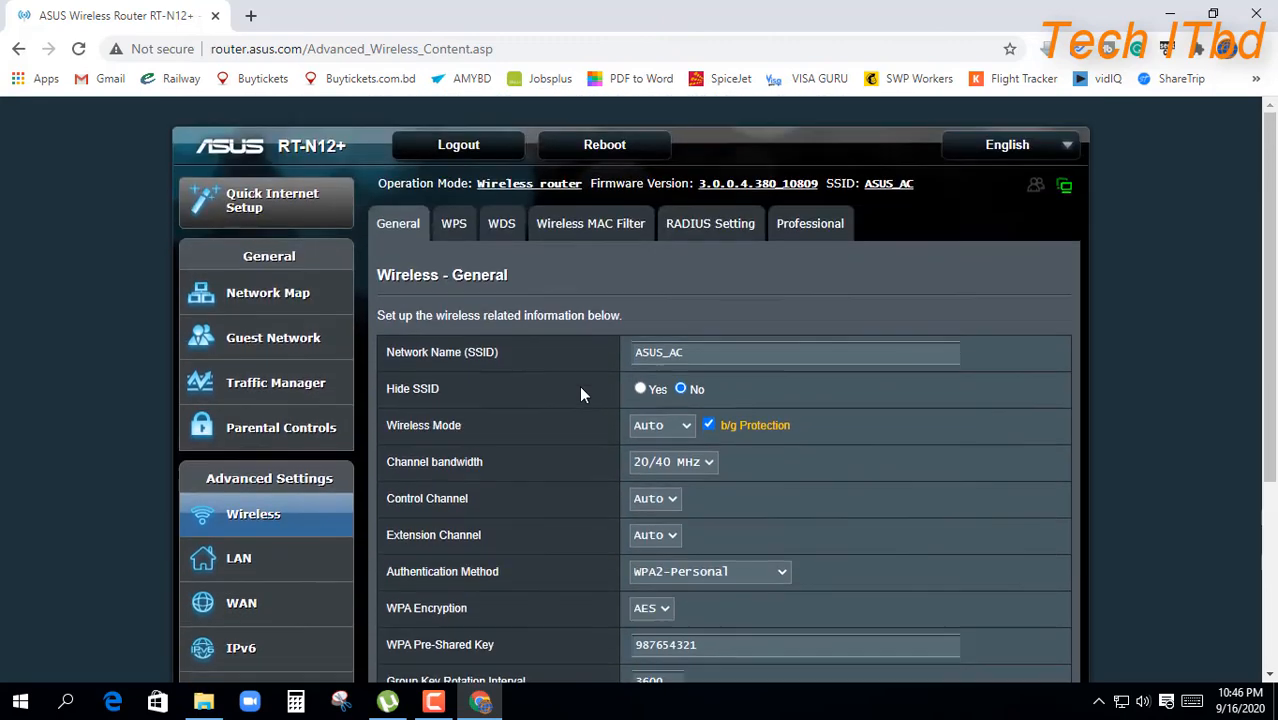
Step: Restart the router and wait for the settings to apply and the sign-in page to return
left_click(602, 158)
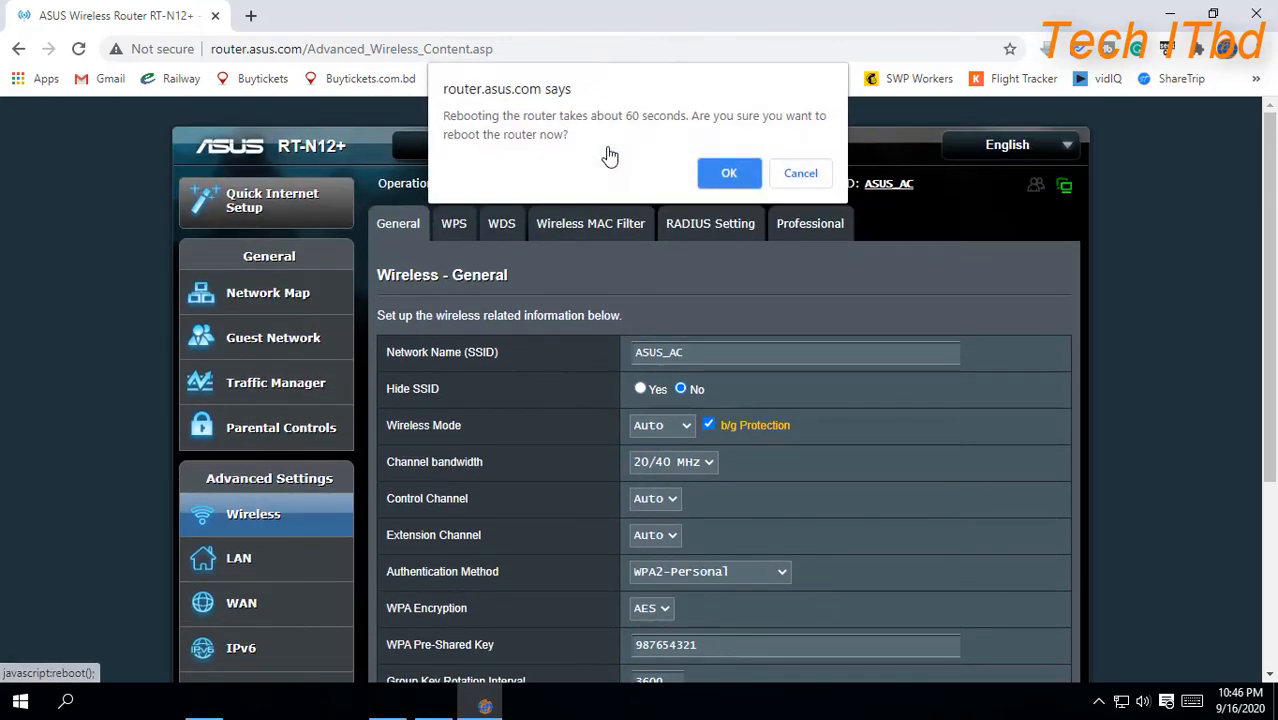
left_click(726, 176)
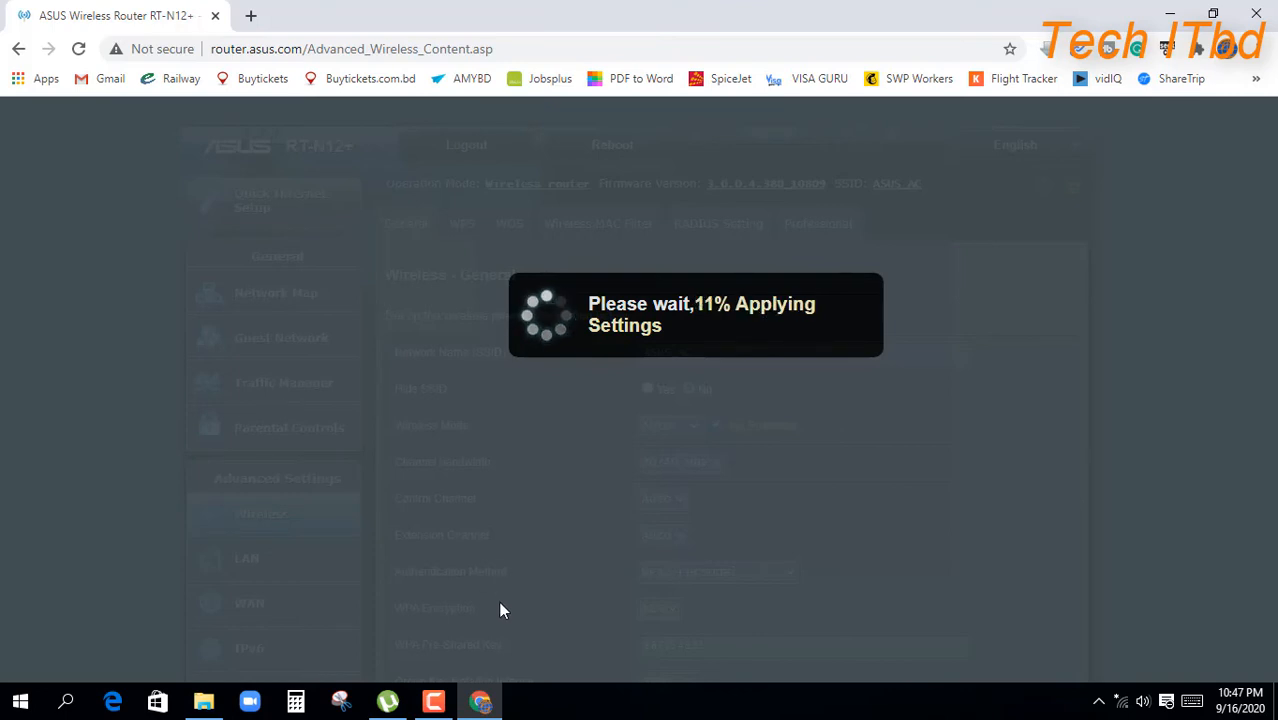
left_click(433, 701)
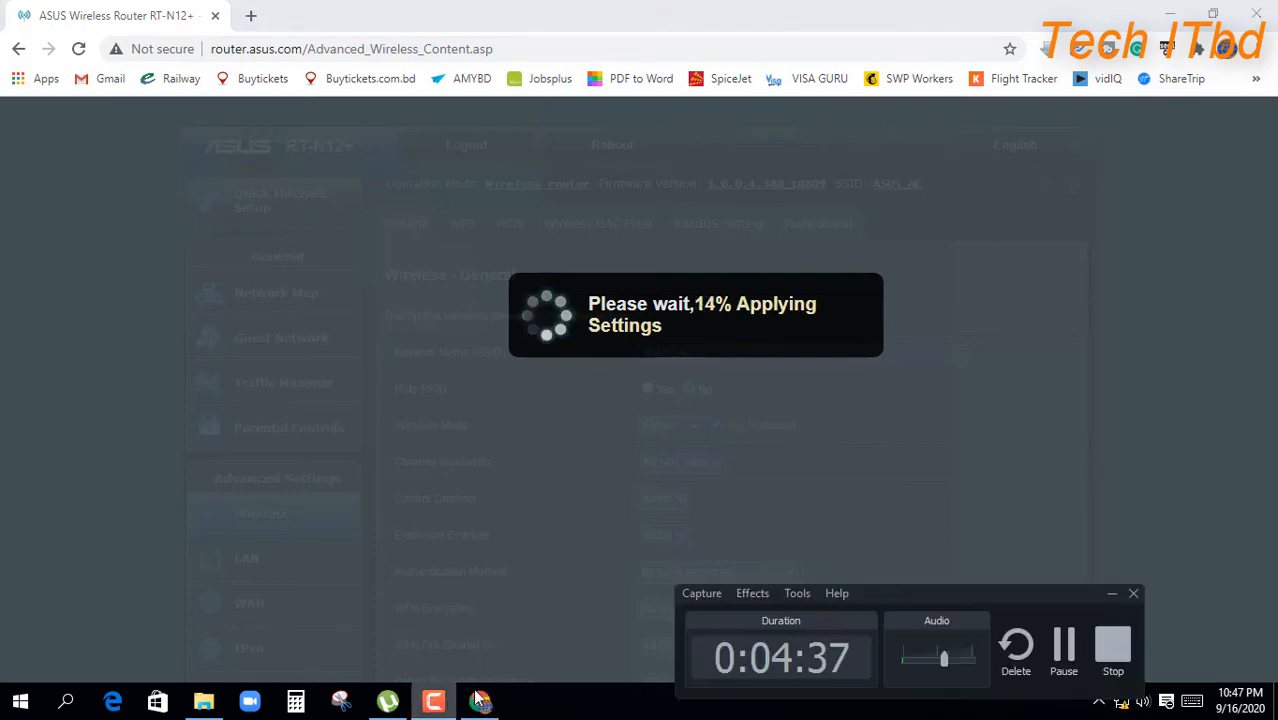
left_click(1064, 650)
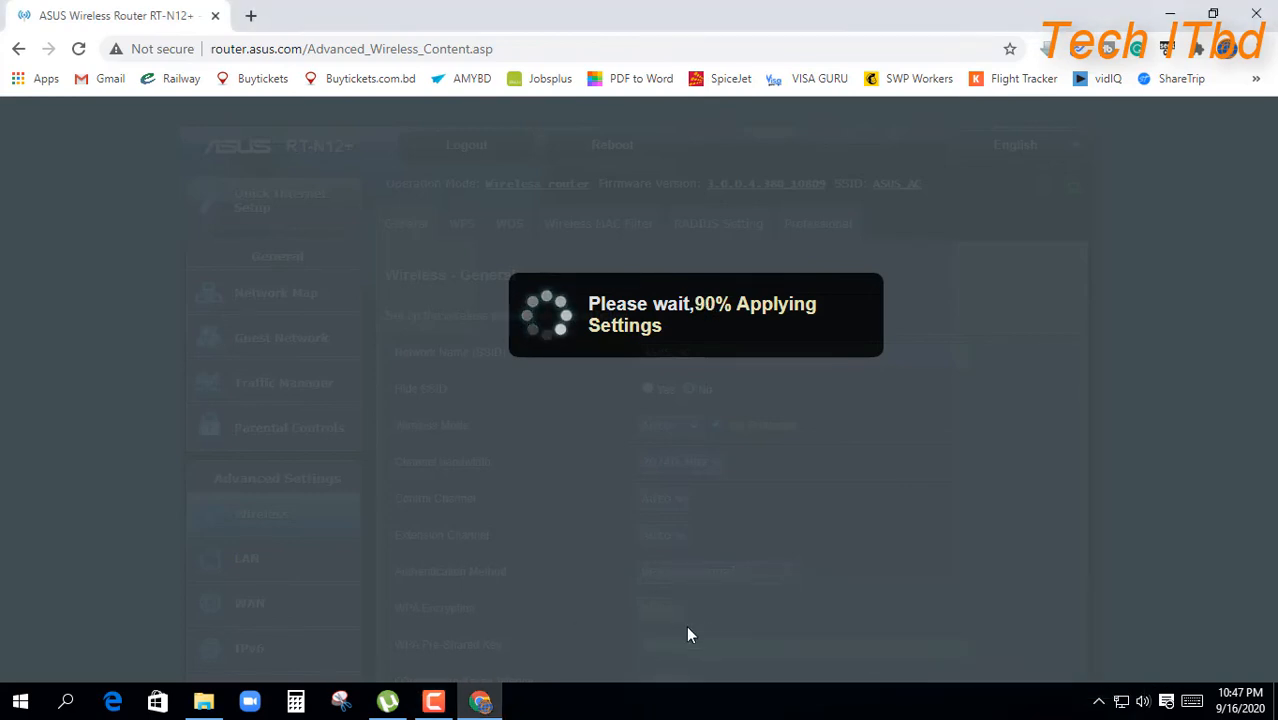
left_click(433, 703)
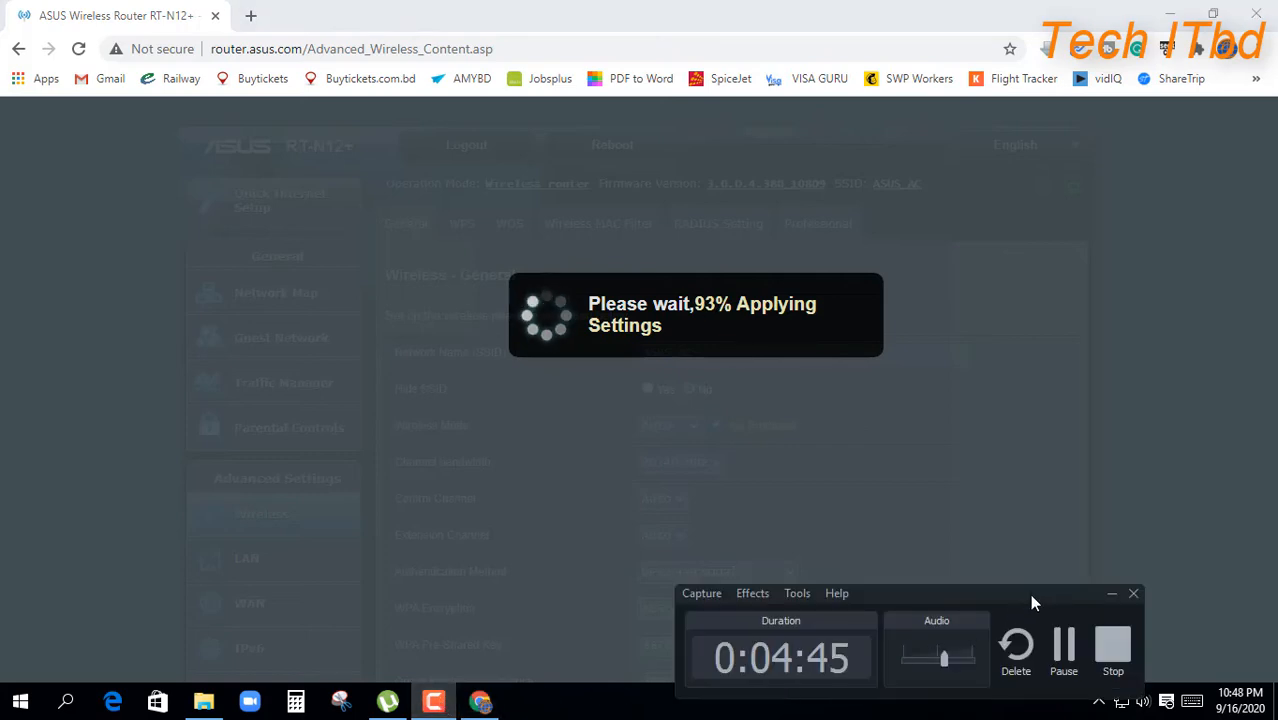
left_click(1110, 593)
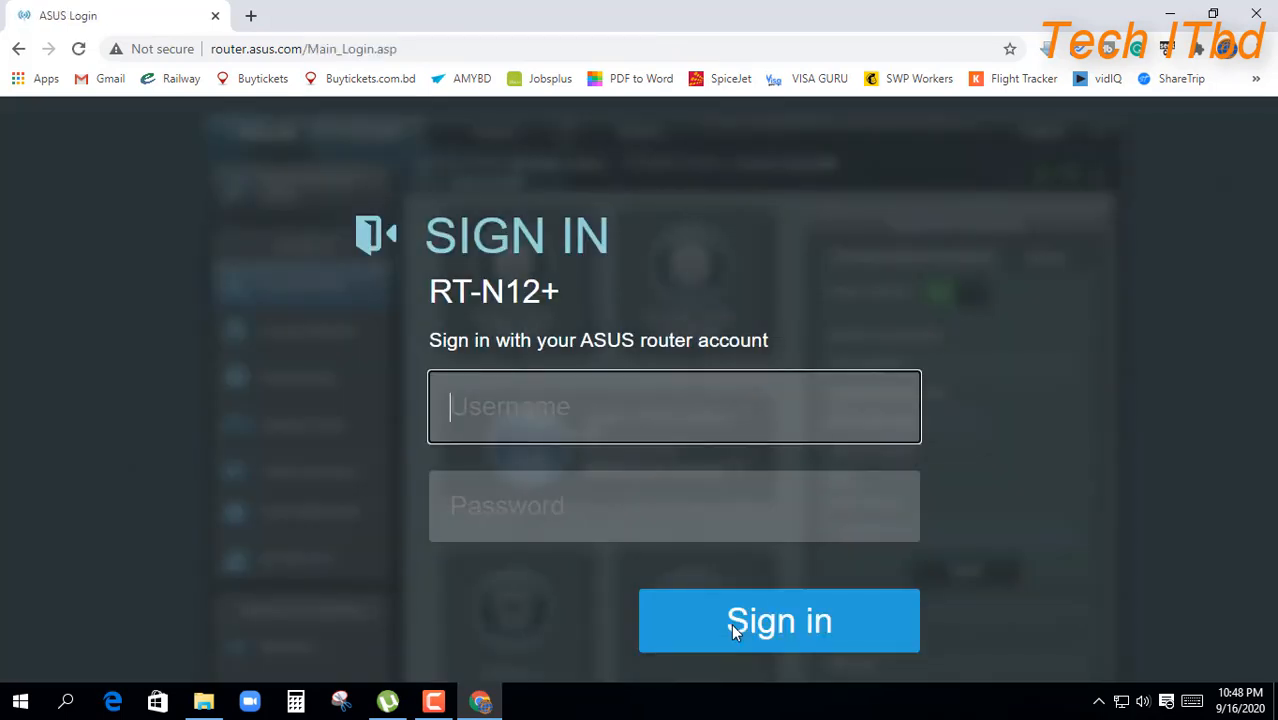
Step: Log back in with the admin username and password to load the Network Map
type("admin")
key("Tab")
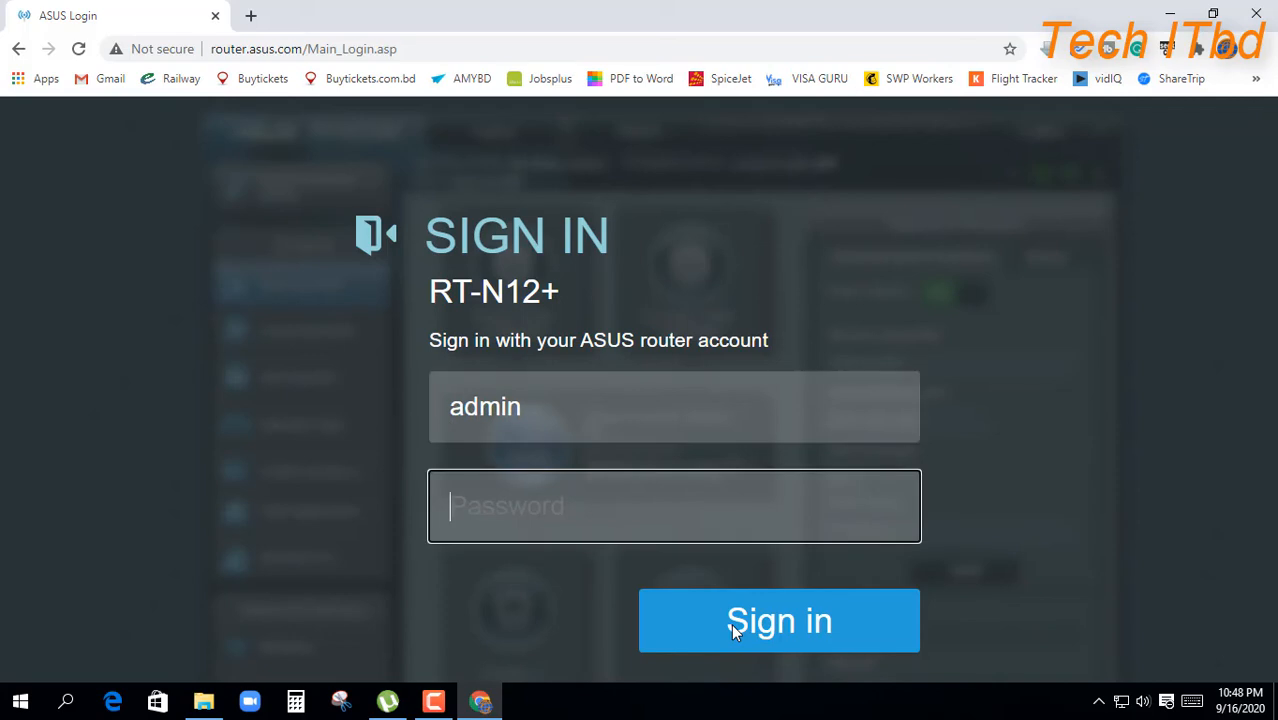
type("admin123")
left_click(731, 624)
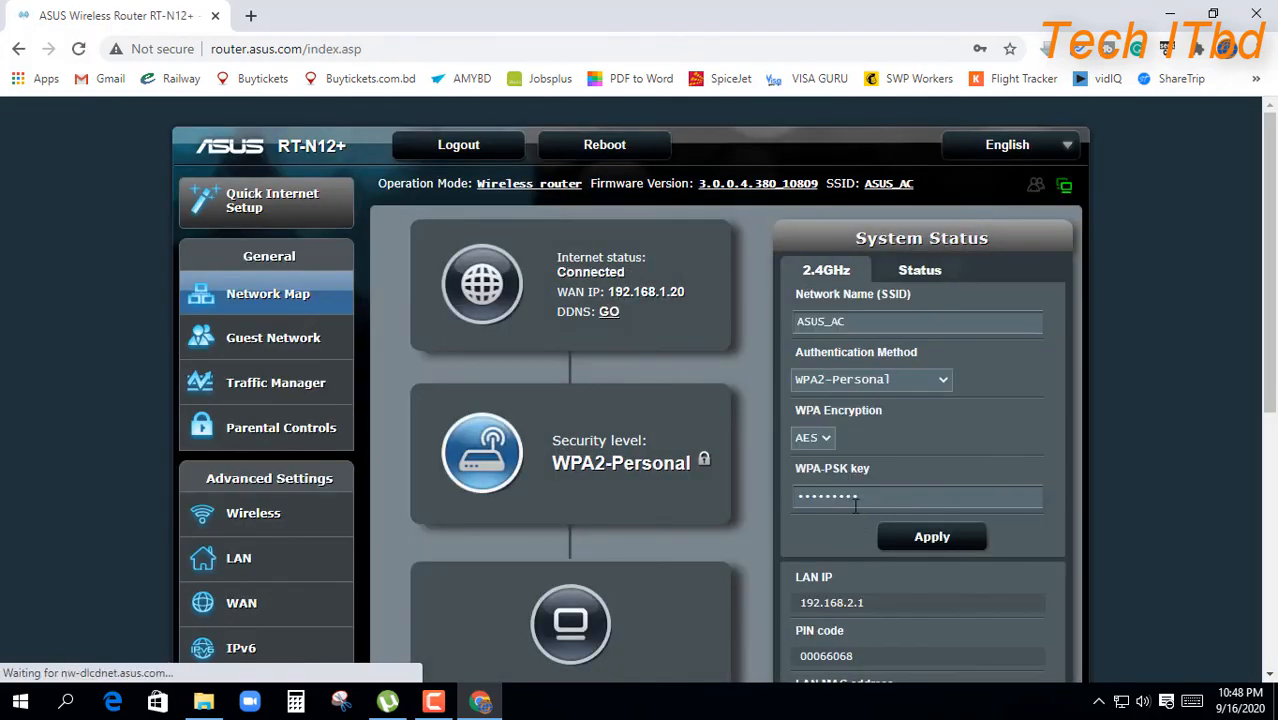
Step: Review the System Status showing Internet Connected and WPA2-Personal, then open a new tab
scroll(661, 557, "down", 1)
scroll(660, 563, "down", 3)
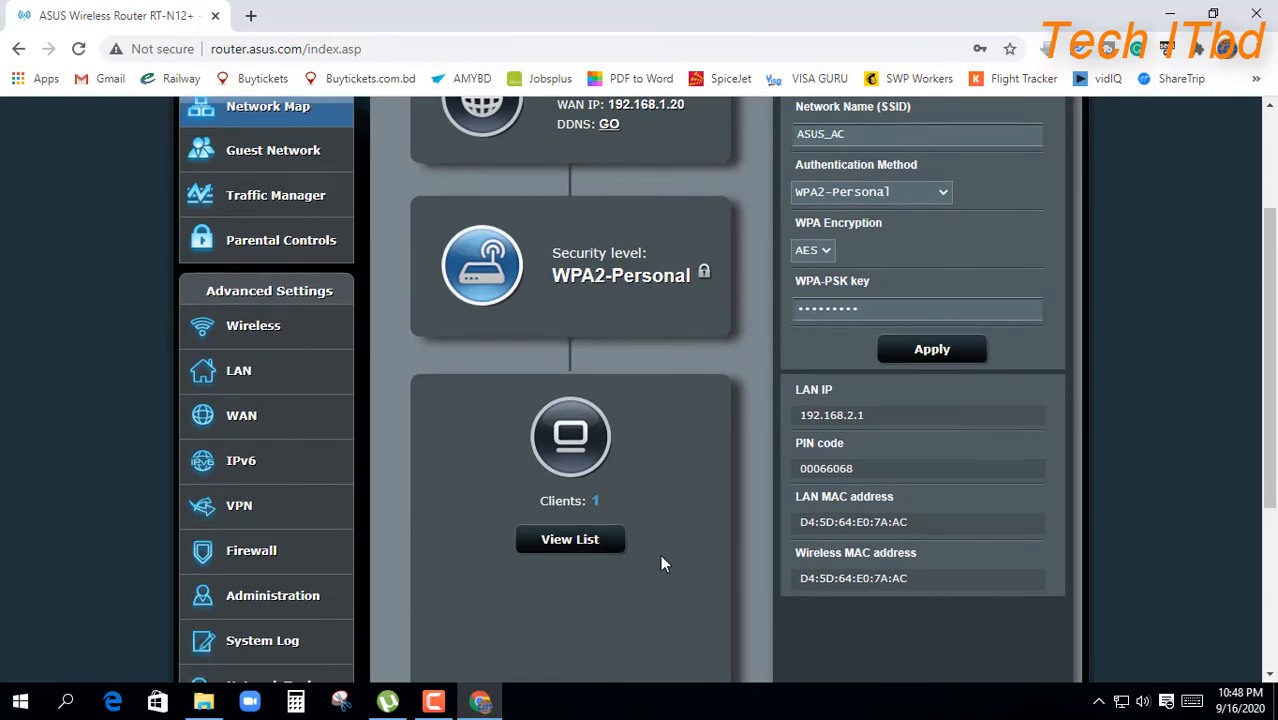
scroll(662, 548, "up", 3)
scroll(662, 574, "down", 1)
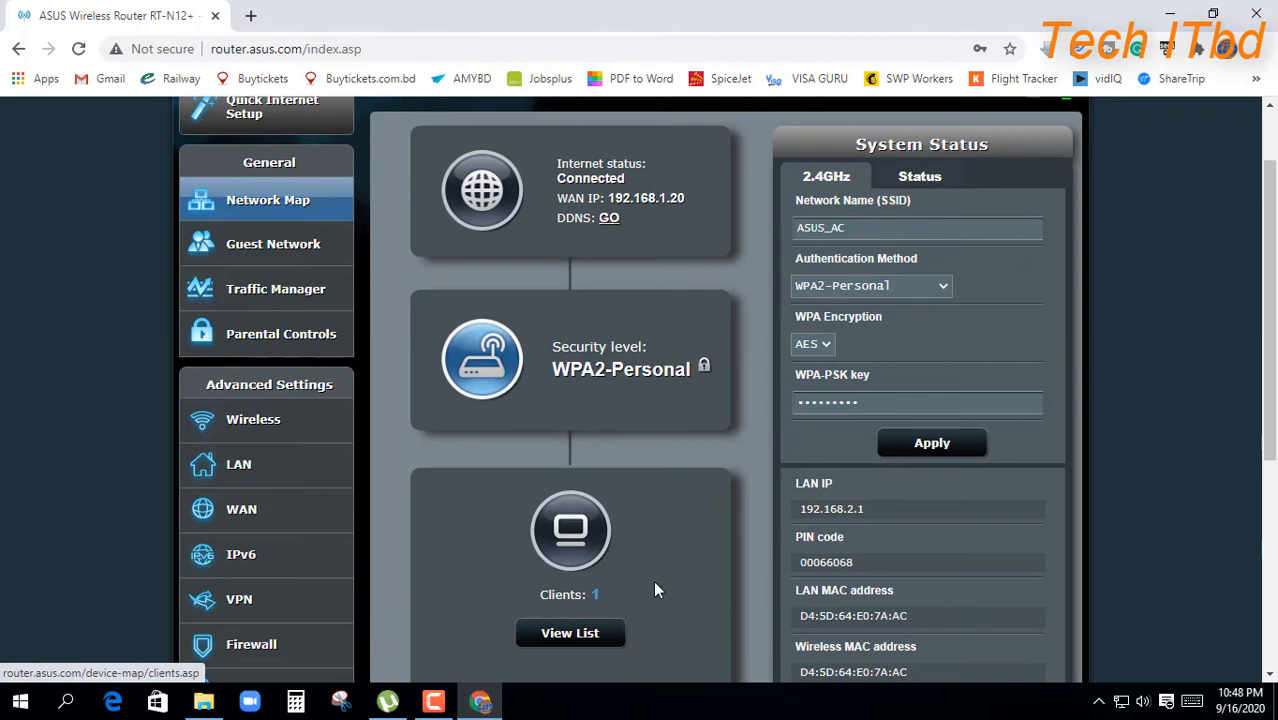
scroll(657, 590, "down", 1)
scroll(655, 590, "down", 1)
scroll(600, 480, "up", 2)
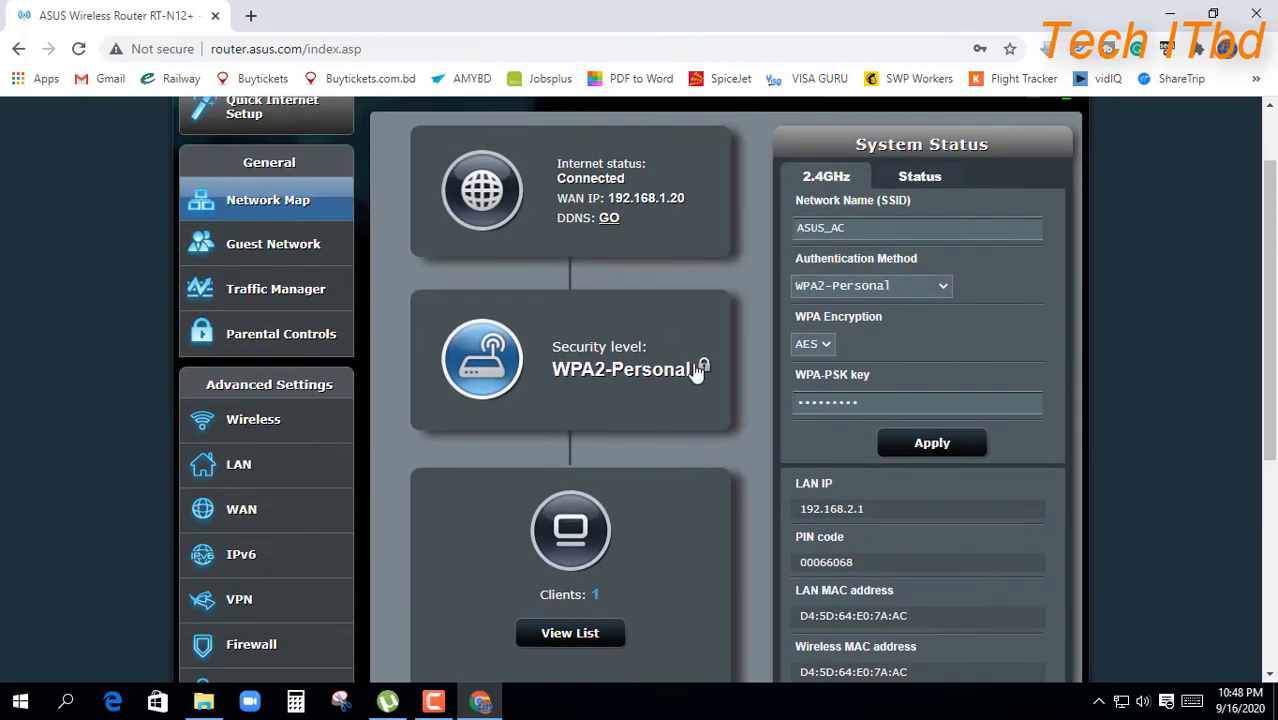
scroll(700, 366, "up", 1)
scroll(678, 517, "up", 1)
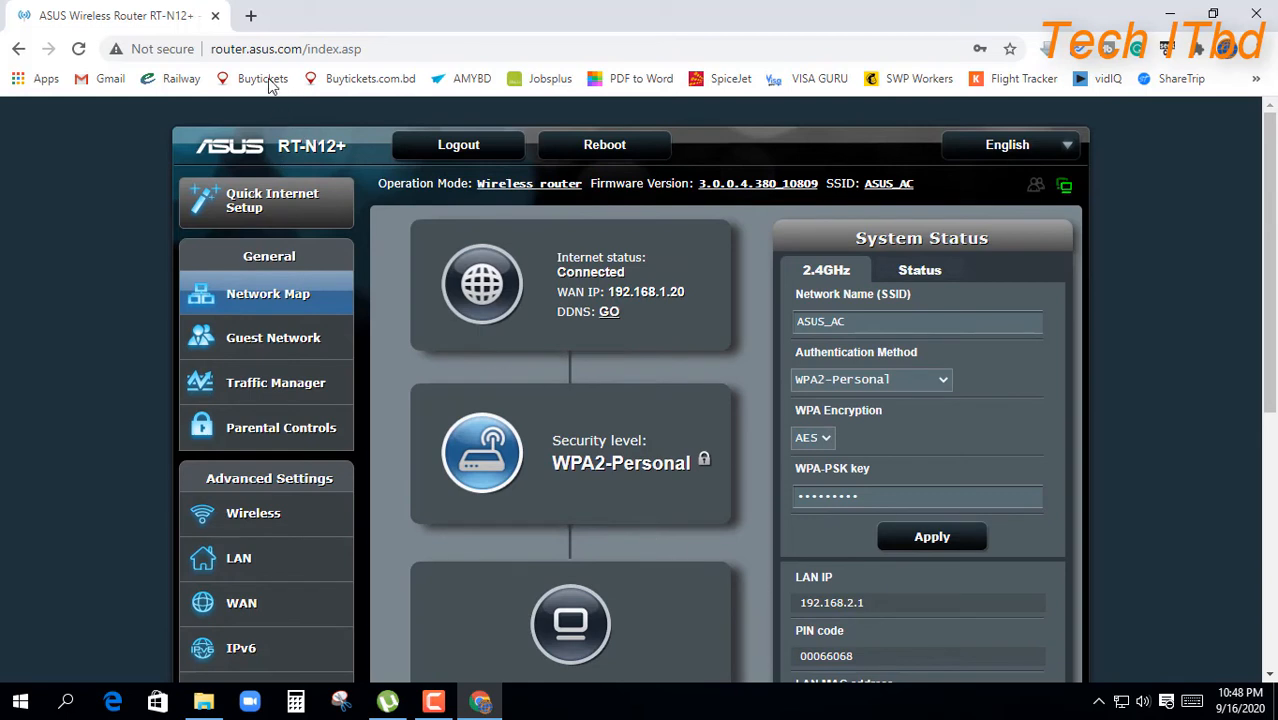
left_click(251, 15)
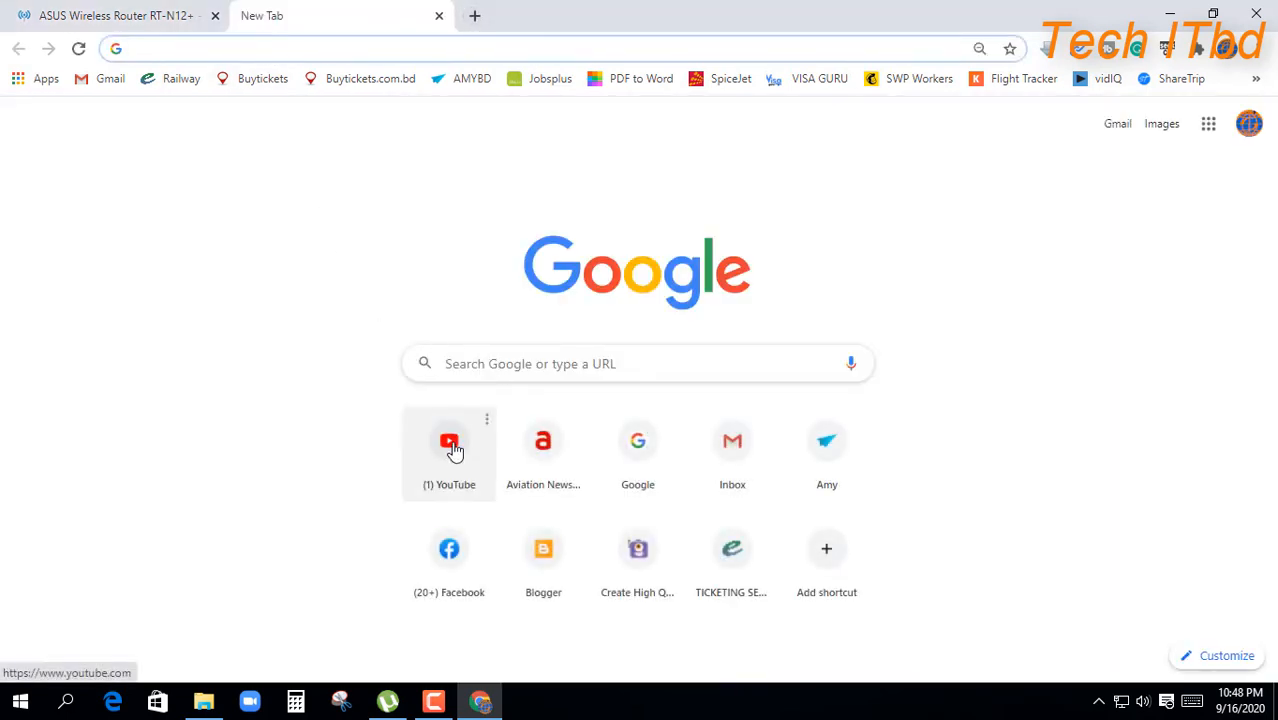
Step: Load YouTube from its shortcut tile to test connectivity, then close the YouTube tab
left_click(453, 450)
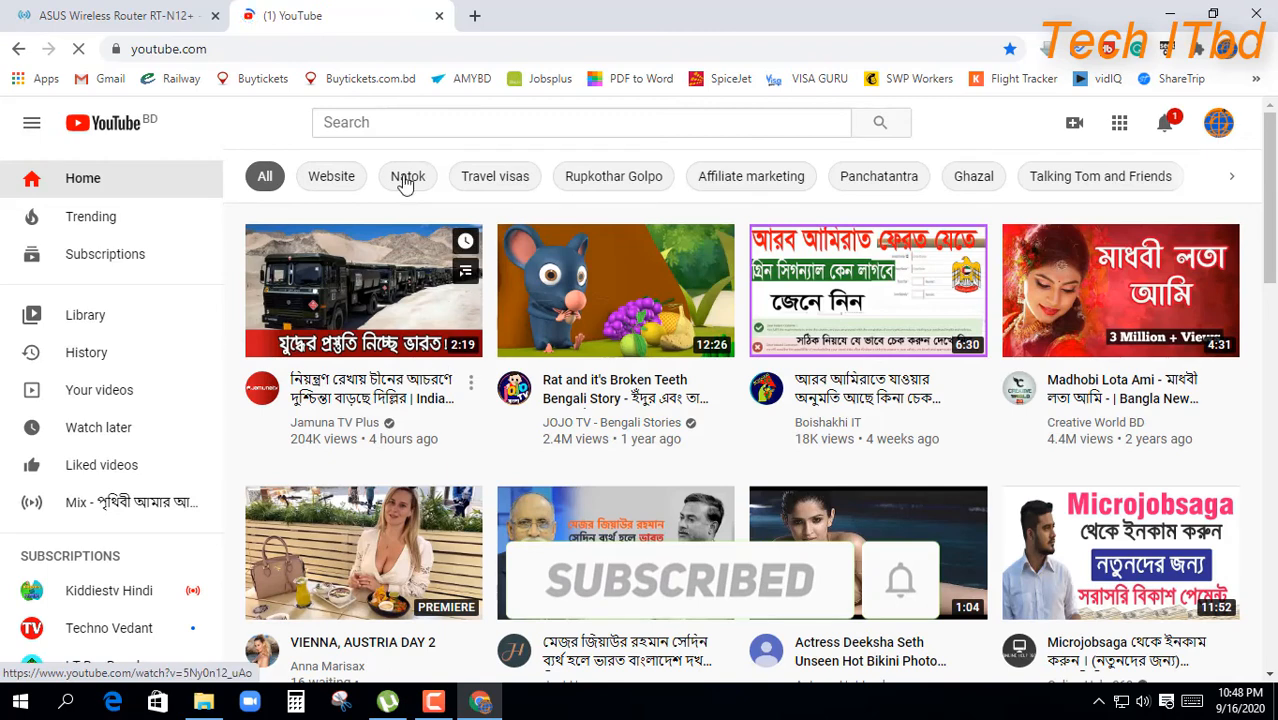
left_click(474, 16)
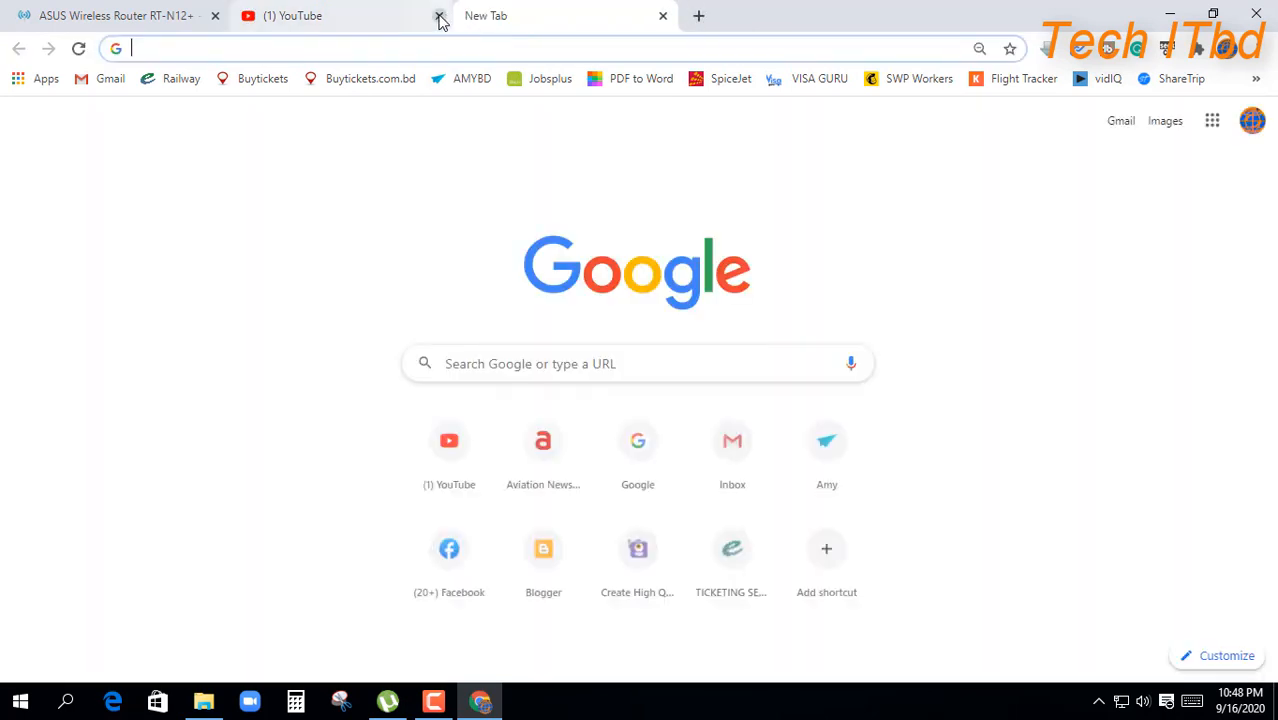
left_click(438, 17)
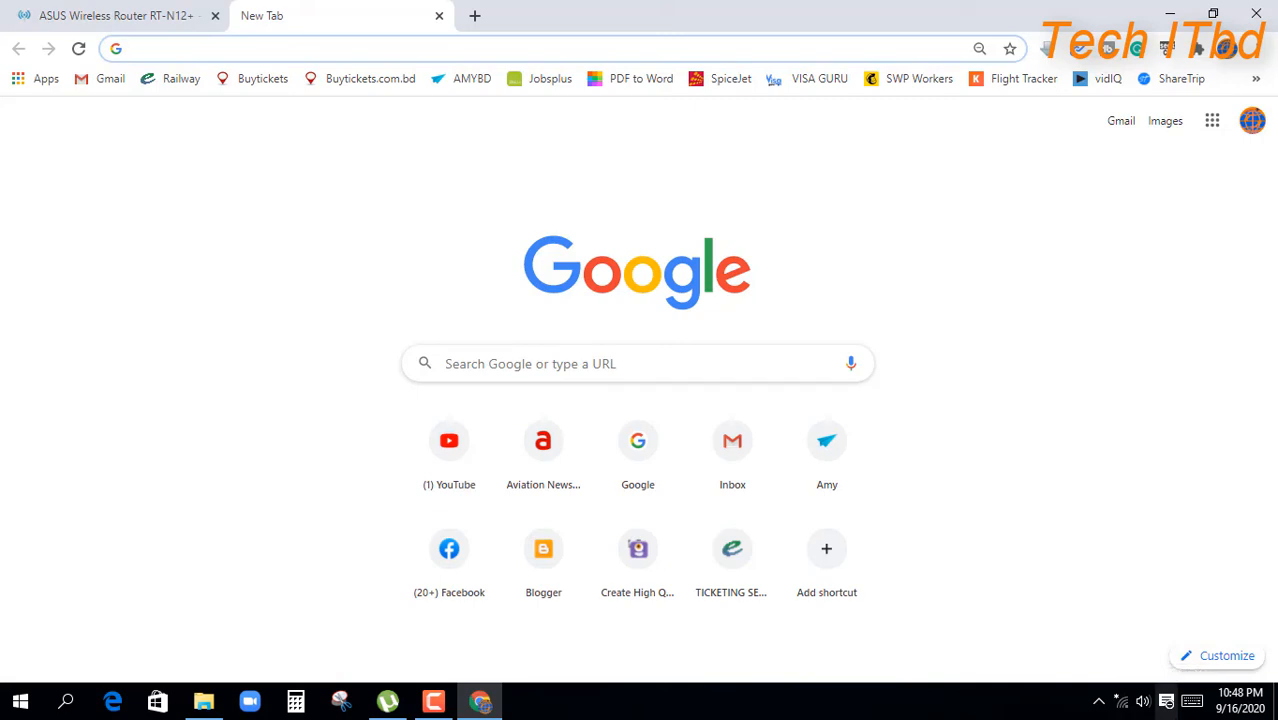
left_click(1122, 703)
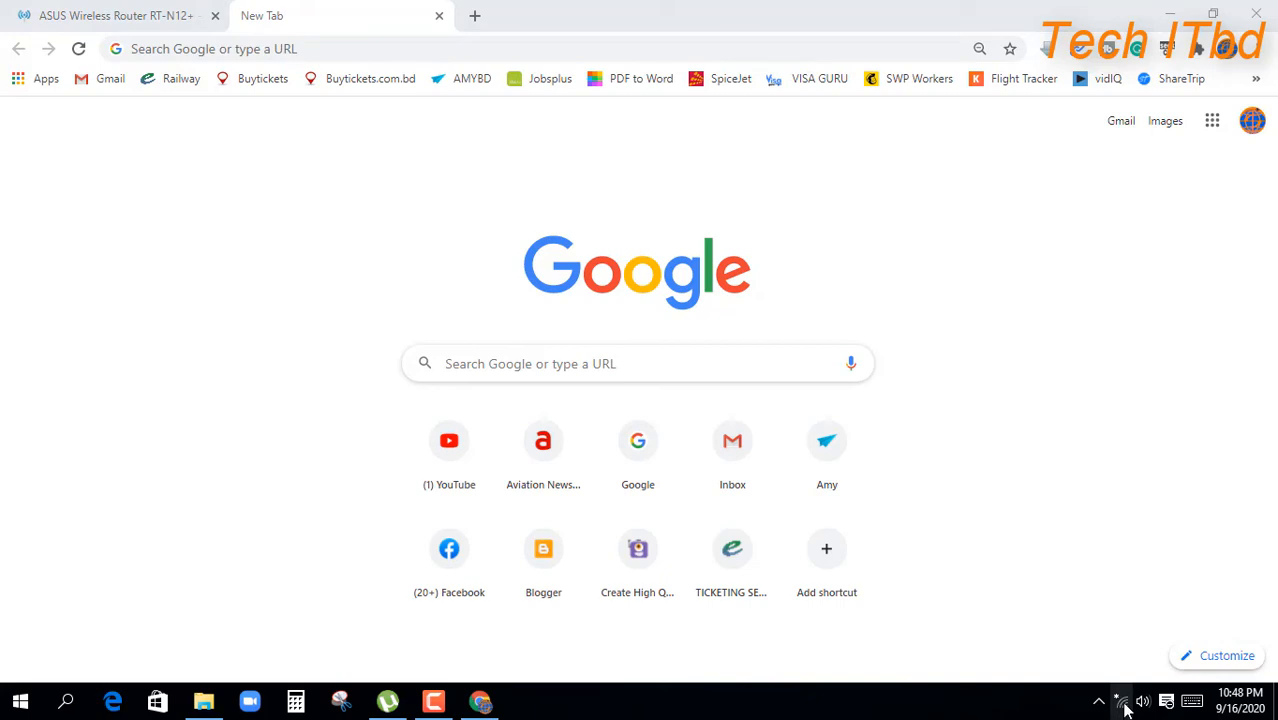
Step: Join the ASUS_AC Wi-Fi network from the taskbar list, entering the network security key
left_click(1124, 704)
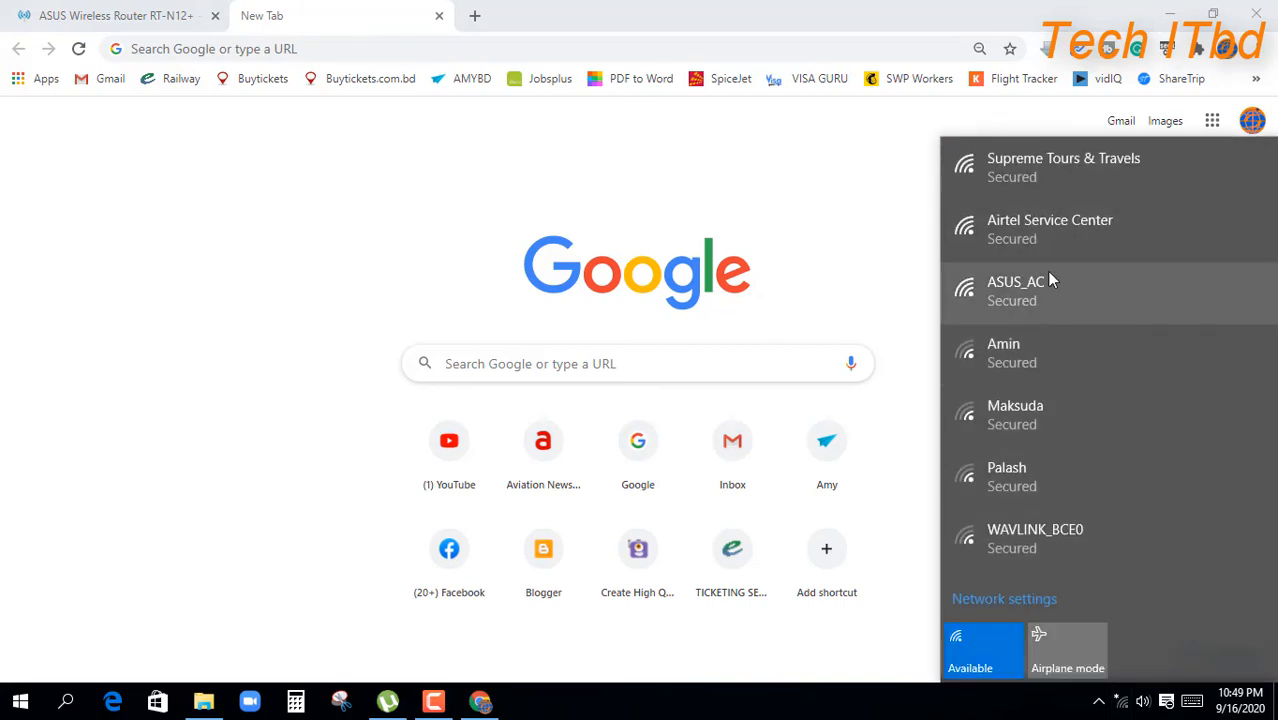
left_click(1026, 285)
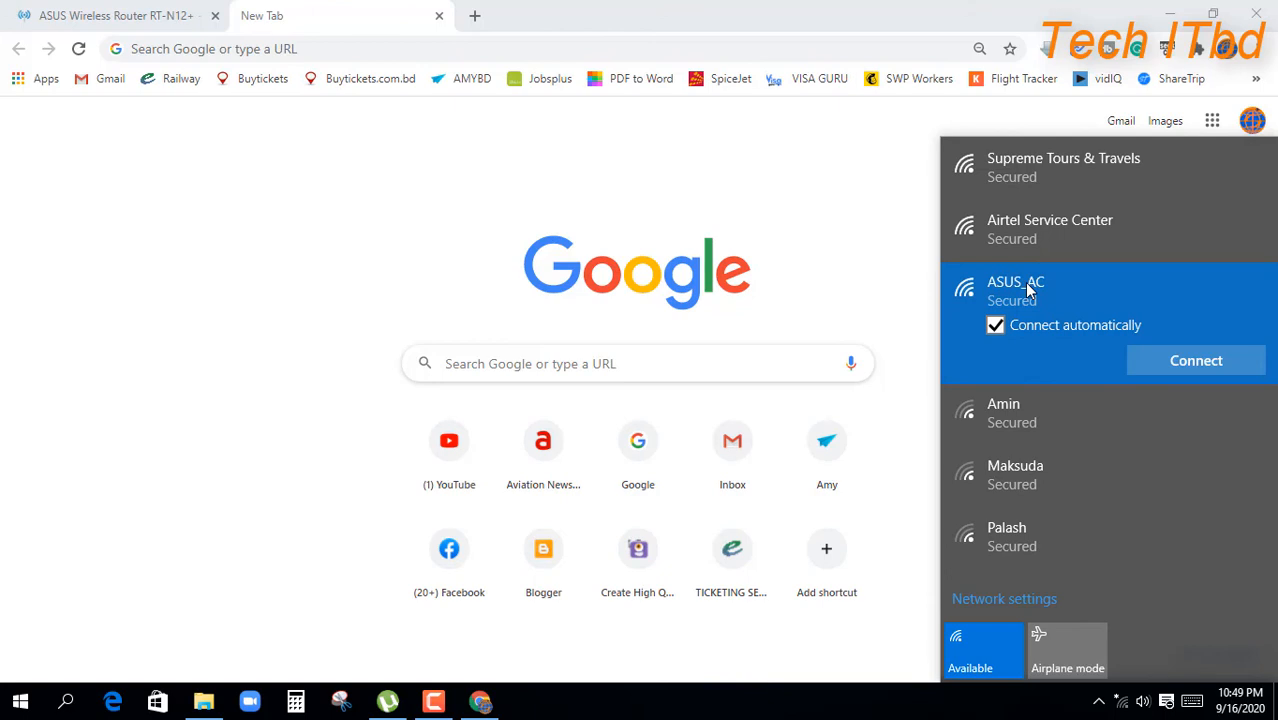
left_click(1192, 364)
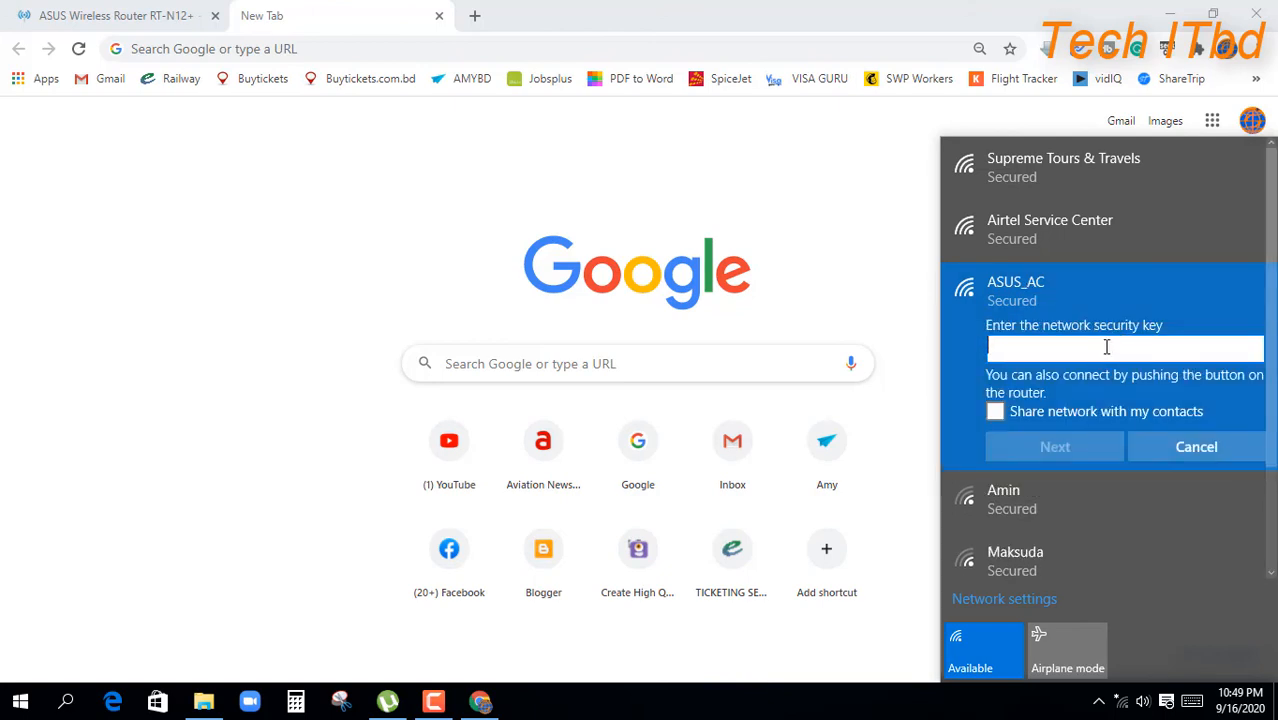
type("••")
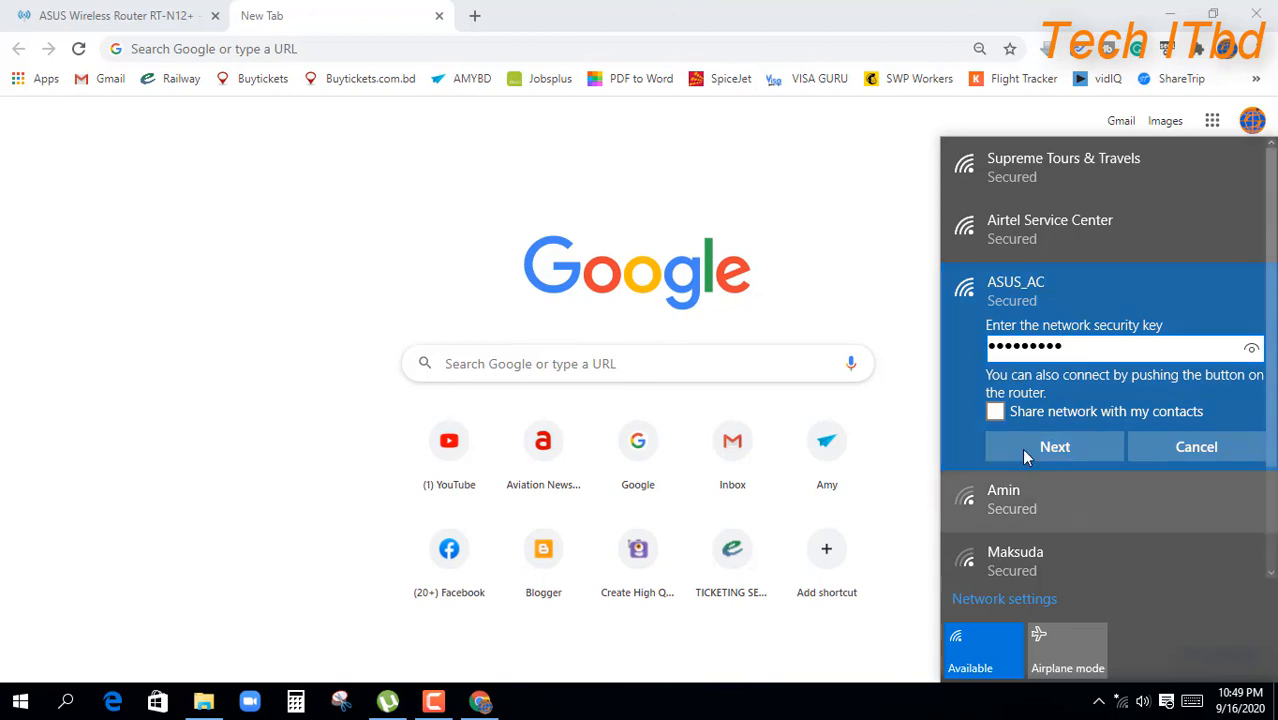
left_click(1053, 445)
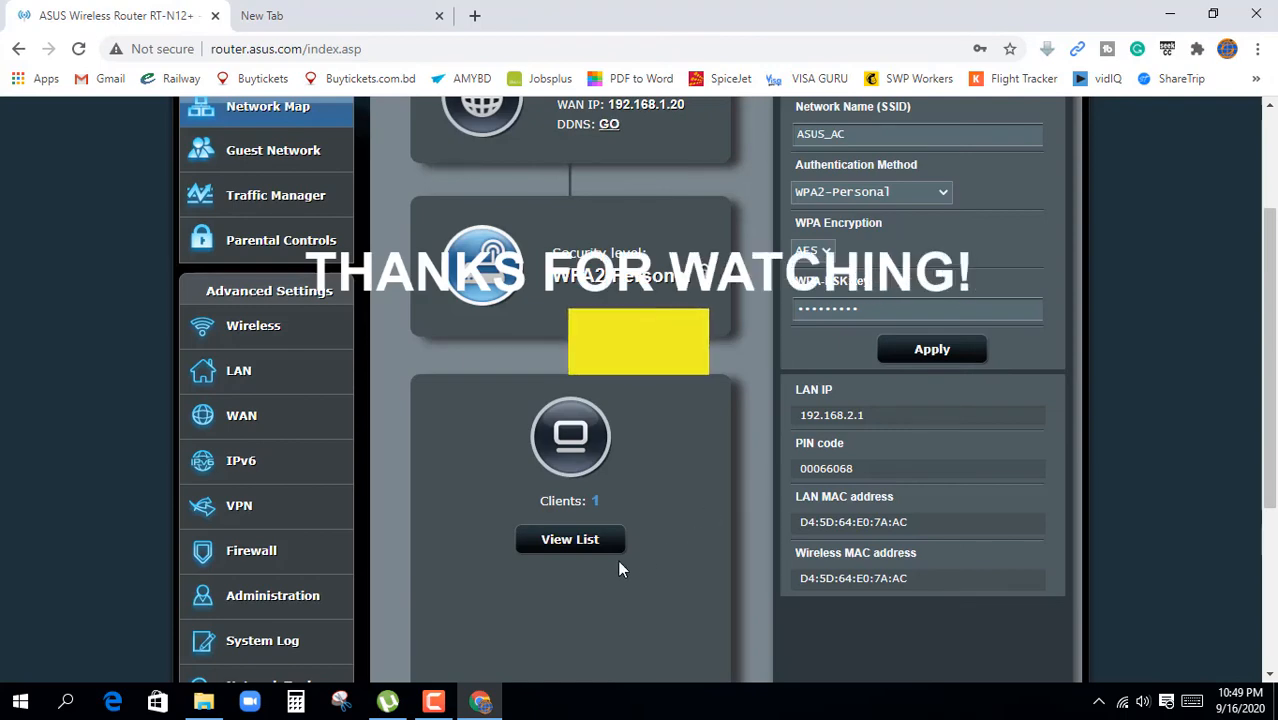
Step: Scroll the Network Map to confirm Internet Connected, WAN IP 192.168.1.20, SSID ASUS_AC, 1 client
scroll(619, 562, "down", 4)
scroll(619, 562, "up", 2)
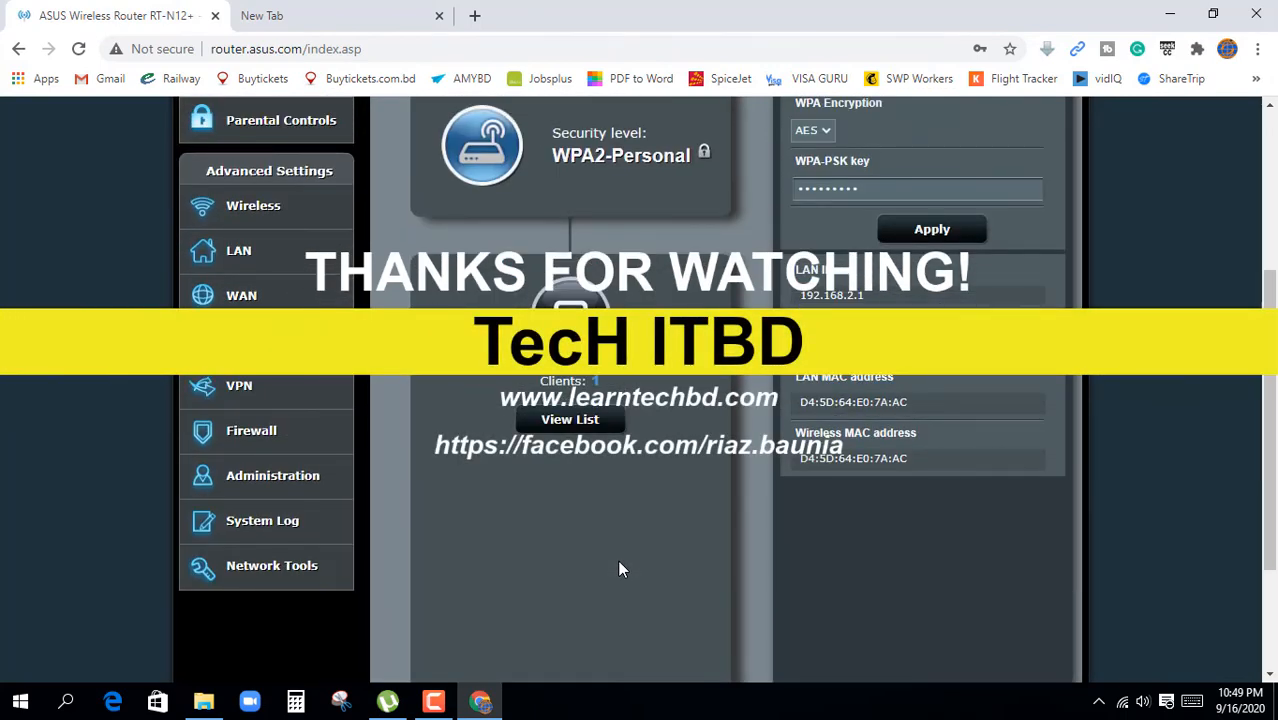
scroll(619, 569, "up", 2)
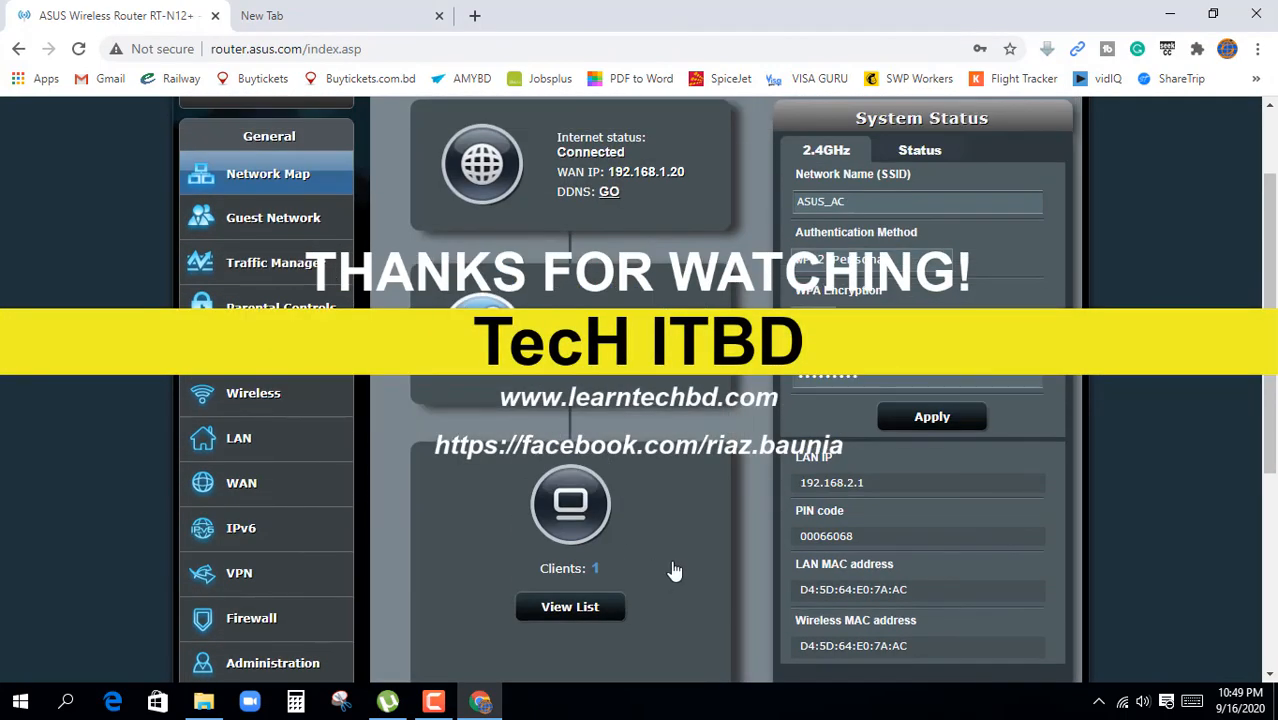
scroll(675, 570, "down", 2)
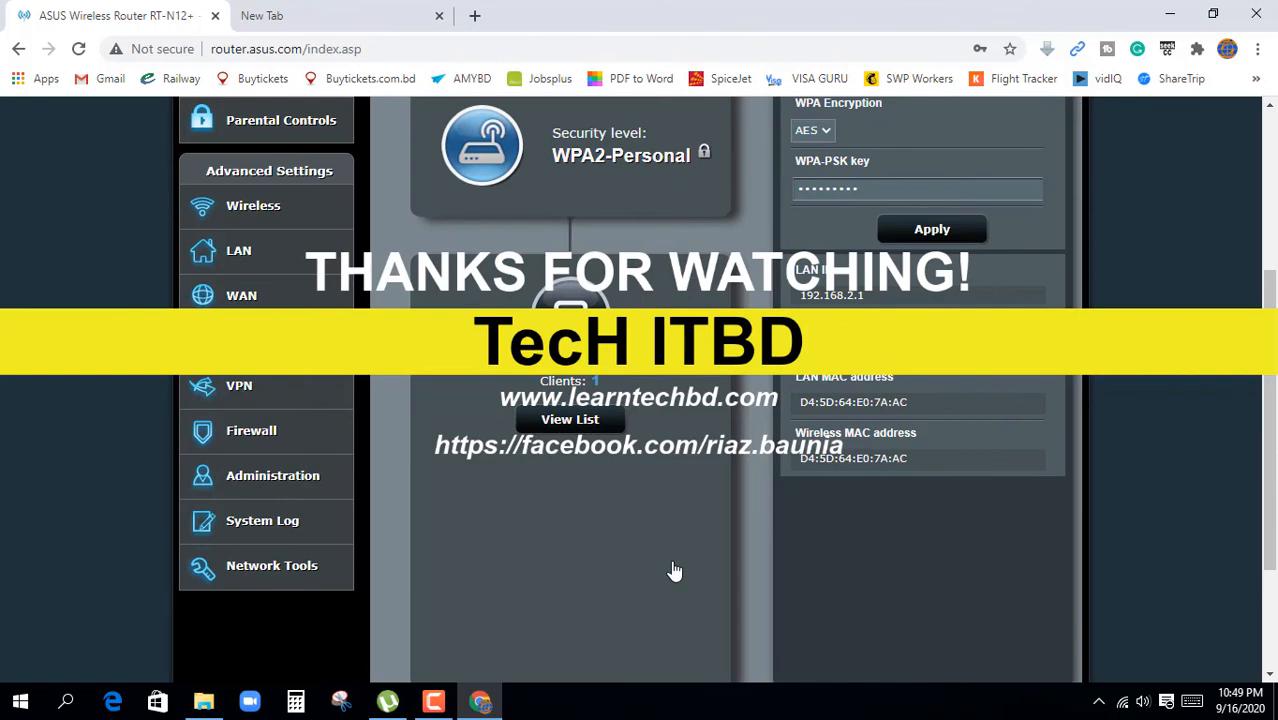